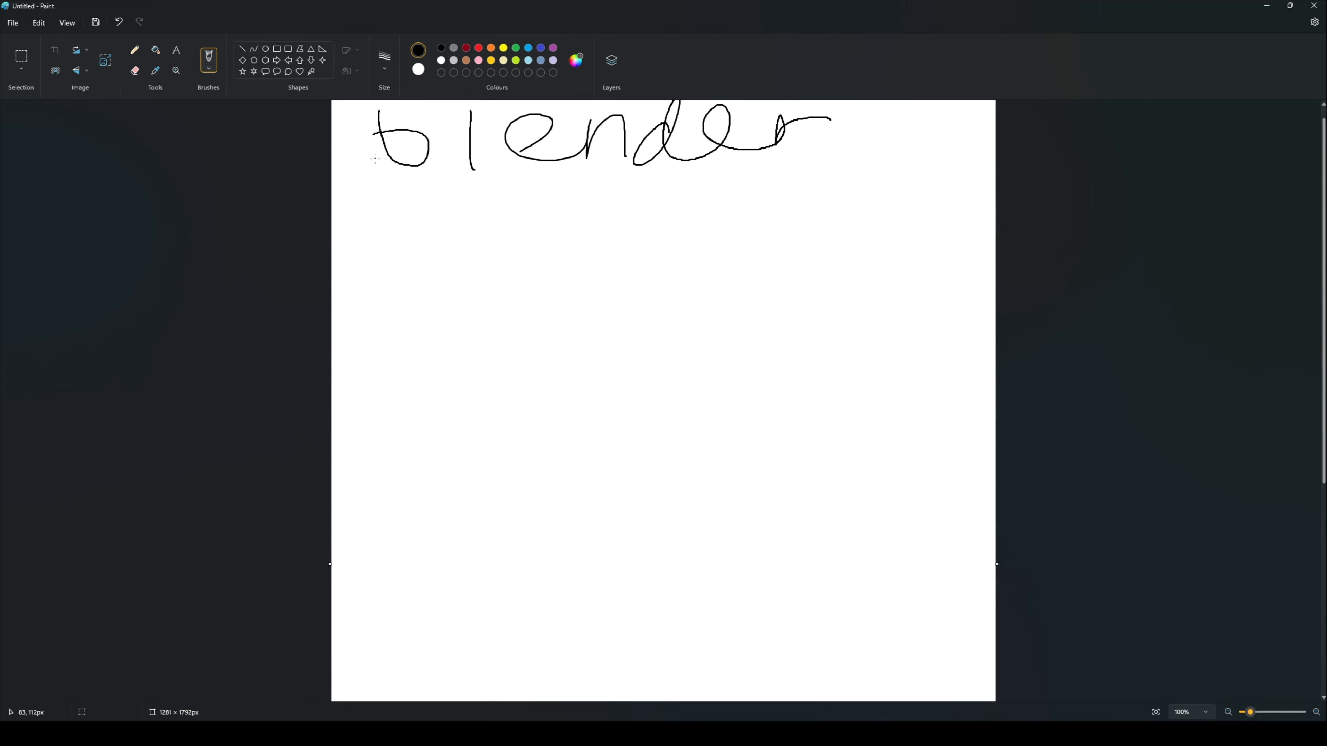
# Draw a long freehand underline beneath the word "blender" with strokes slanting down to both canvas edges
pyautogui.moveTo(362, 179); pyautogui.dragTo(866, 191)
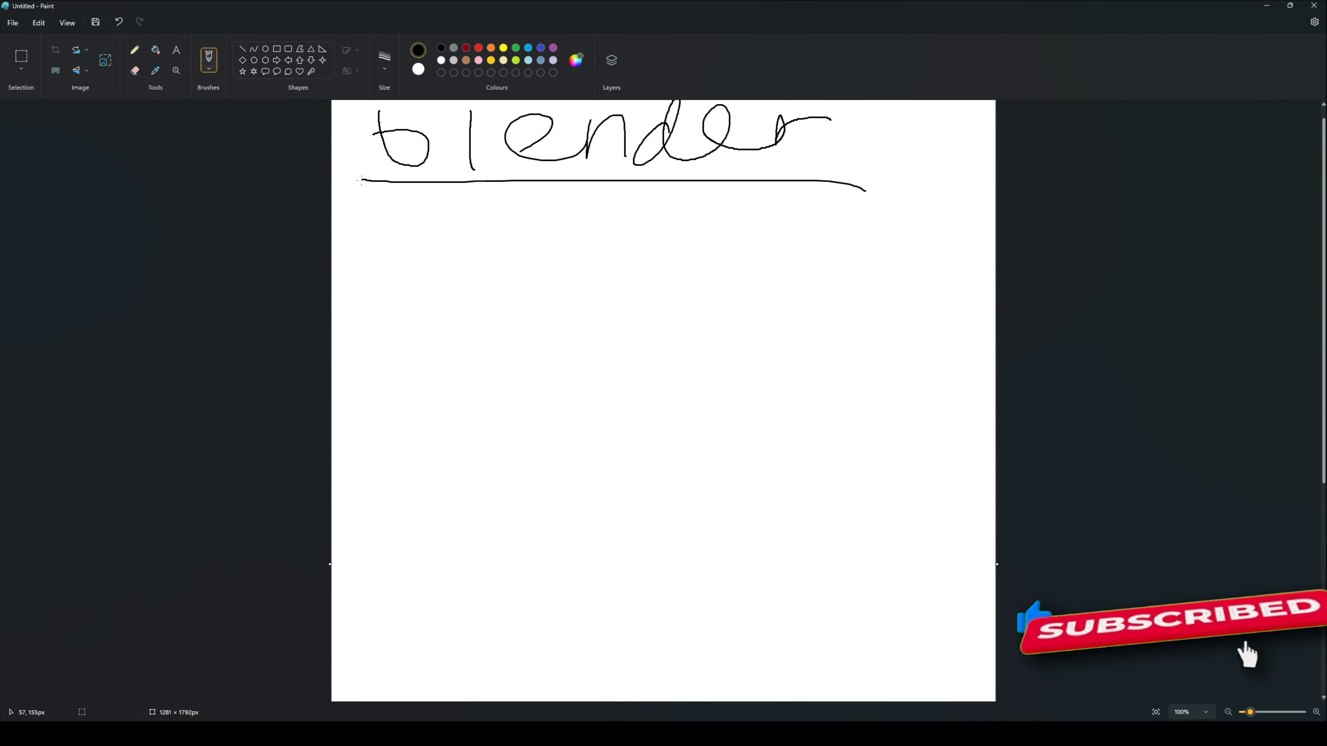
pyautogui.moveTo(361, 180); pyautogui.dragTo(332, 239)
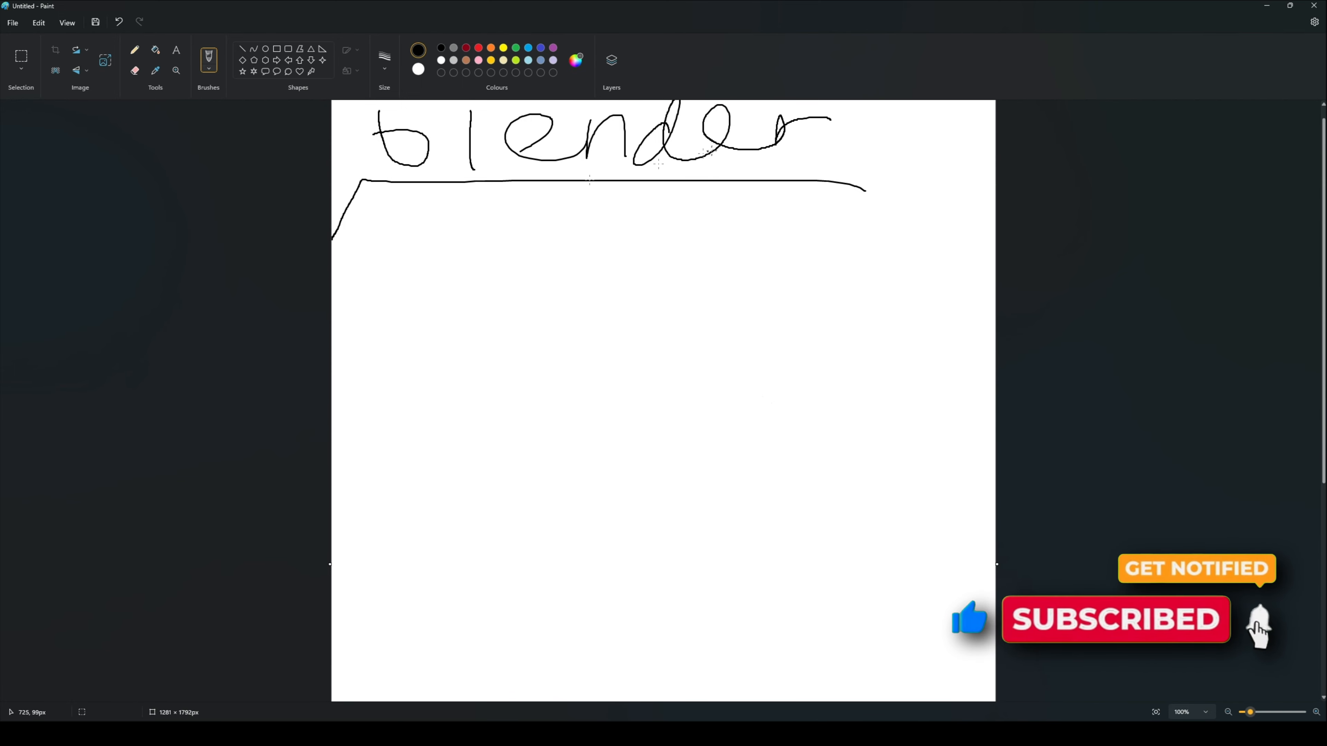
pyautogui.moveTo(854, 187)
pyautogui.mouseDown()
pyautogui.moveTo(978, 184)
pyautogui.moveTo(995, 222)
pyautogui.mouseUp()
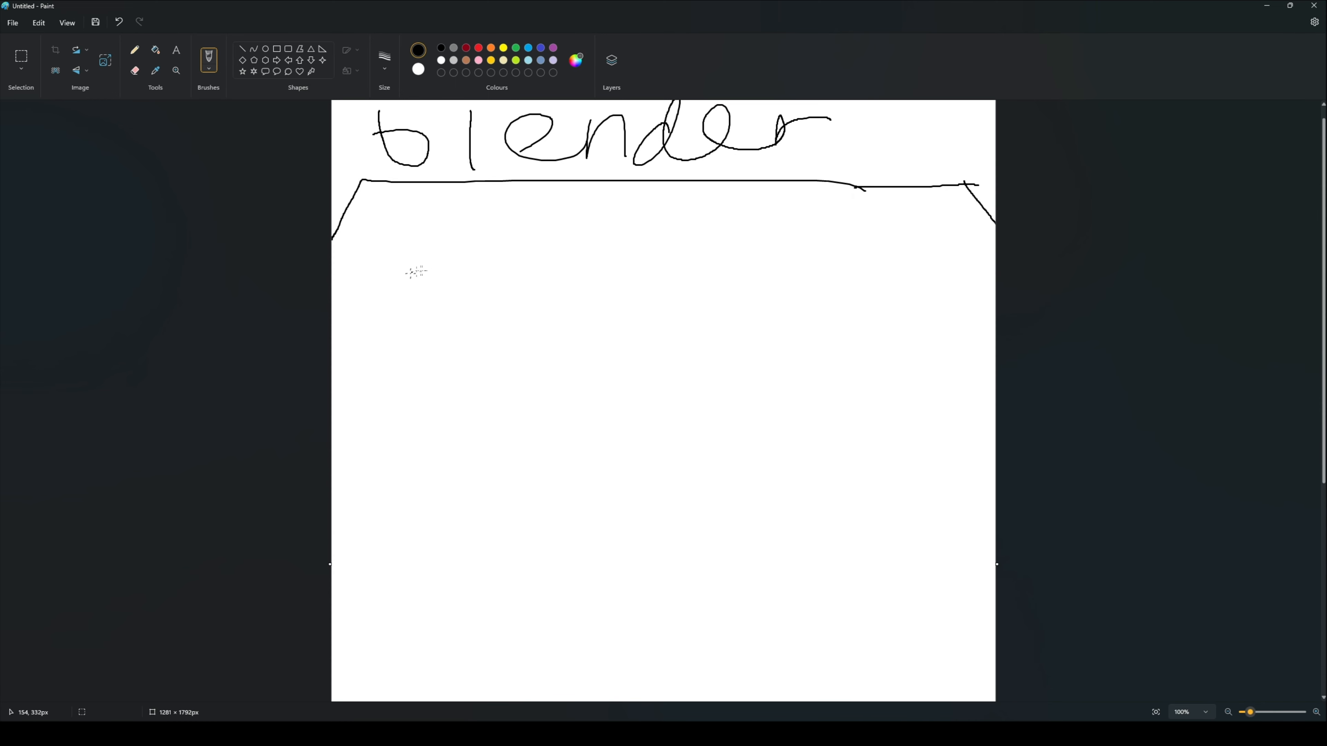
# Sketch a freehand three-dimensional box below the underline, on the left half of the canvas
pyautogui.moveTo(380, 302); pyautogui.dragTo(379, 383)
pyautogui.moveTo(381, 302)
pyautogui.mouseDown()
pyautogui.moveTo(523, 311)
pyautogui.moveTo(583, 390)
pyautogui.moveTo(560, 407)
pyautogui.moveTo(381, 387)
pyautogui.mouseUp()
pyautogui.moveTo(522, 337); pyautogui.dragTo(518, 407)
pyautogui.moveTo(386, 312)
pyautogui.mouseDown()
pyautogui.moveTo(499, 346)
pyautogui.moveTo(560, 343)
pyautogui.mouseUp()
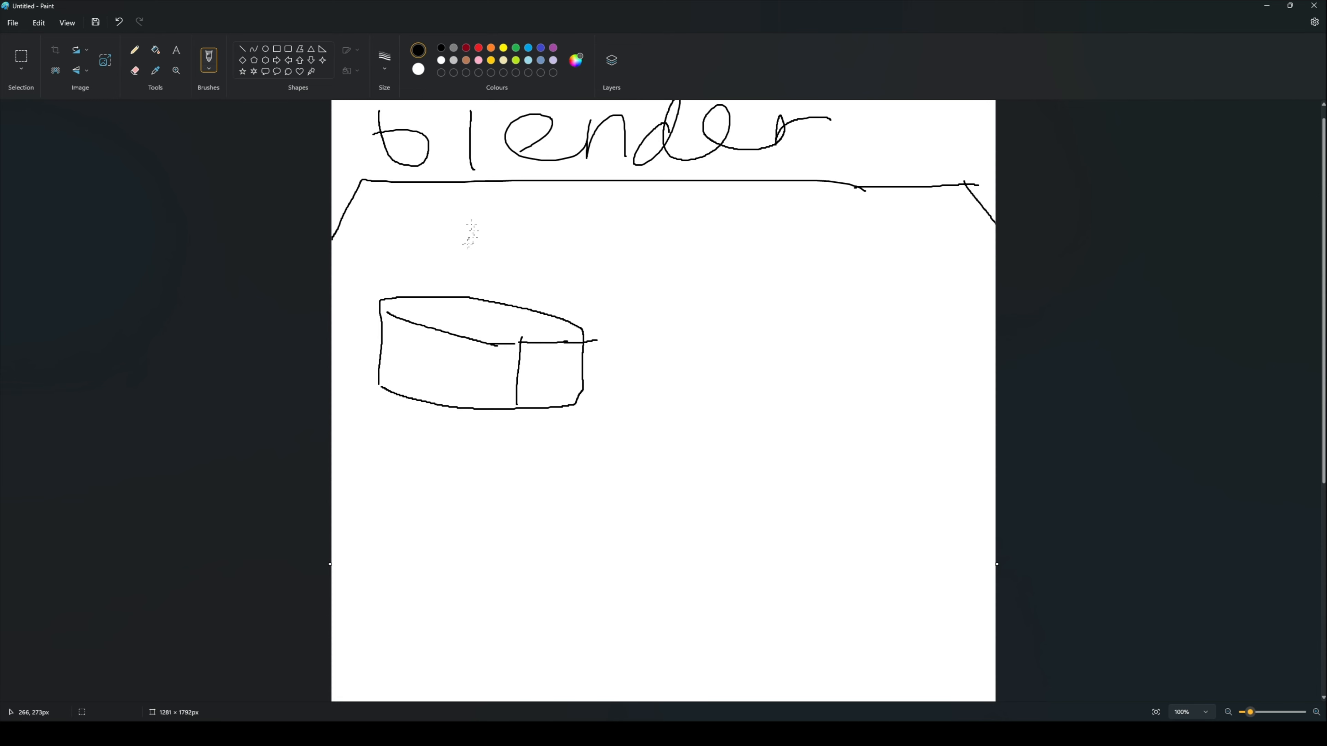
# Handwrite a "3" above the box sketch, another "3" to its right, and a short word under the second number
pyautogui.moveTo(434, 207)
pyautogui.mouseDown()
pyautogui.moveTo(463, 241)
pyautogui.moveTo(409, 244)
pyautogui.mouseUp()
pyautogui.moveTo(669, 212); pyautogui.dragTo(637, 257)
pyautogui.moveTo(630, 329)
pyautogui.mouseDown()
pyautogui.moveTo(647, 309)
pyautogui.moveTo(761, 322)
pyautogui.mouseUp()
pyautogui.click(680, 303)
pyautogui.moveTo(786, 319); pyautogui.dragTo(738, 360)
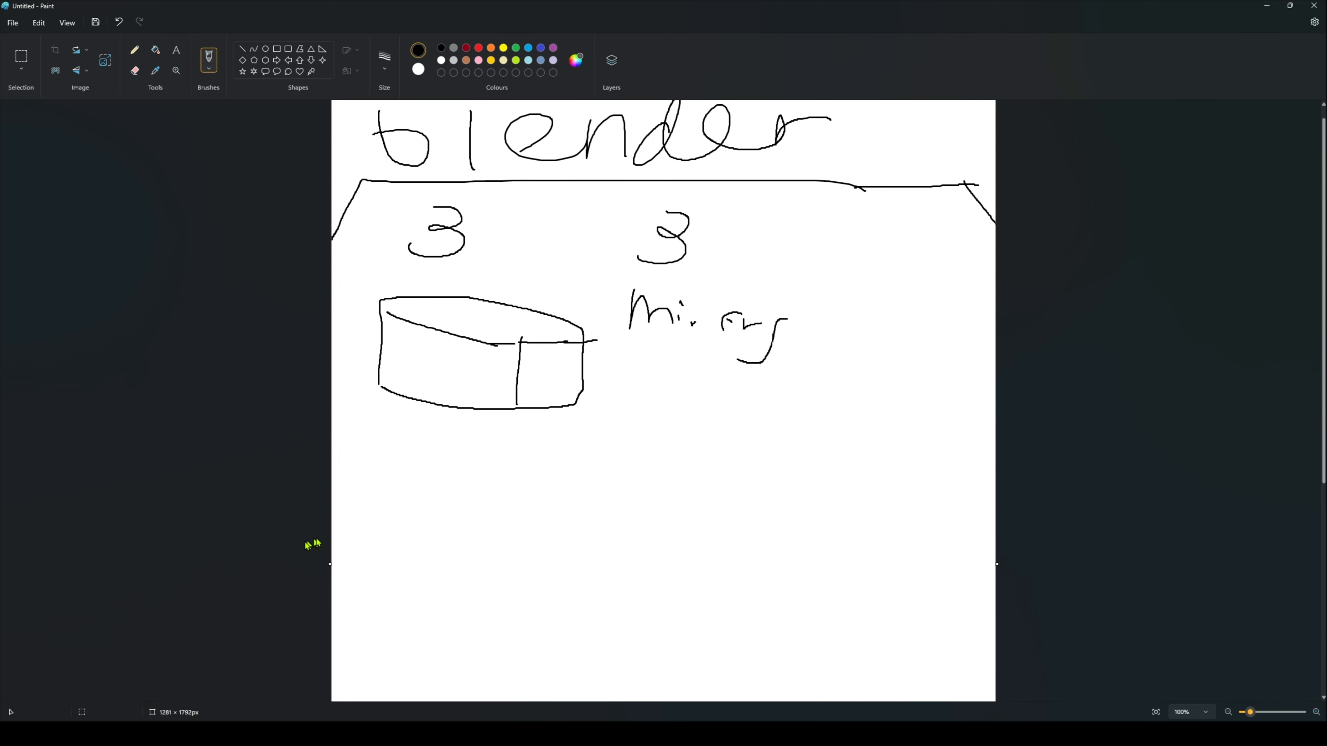
# Handwrite a "2" below the box sketch and draw several freehand strokes beside it
pyautogui.moveTo(424, 447)
pyautogui.mouseDown()
pyautogui.moveTo(444, 501)
pyautogui.moveTo(526, 531)
pyautogui.mouseUp()
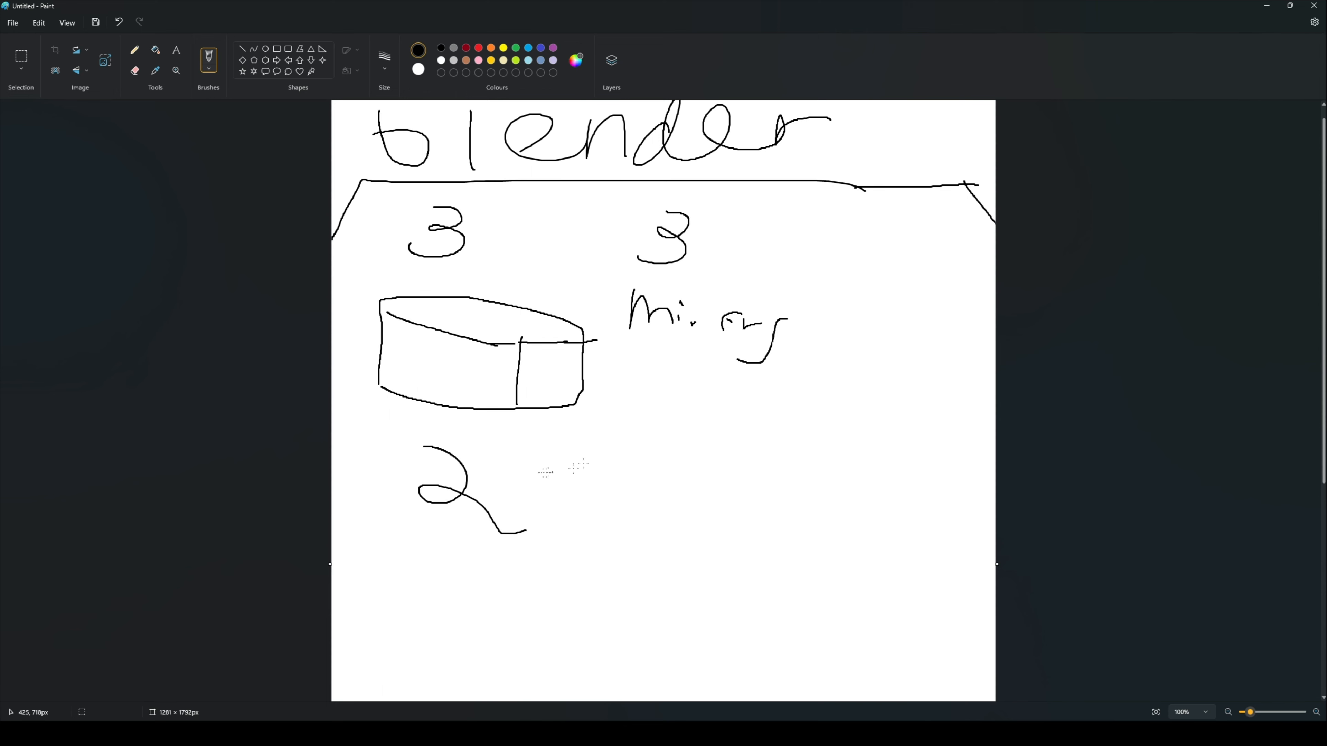
pyautogui.moveTo(635, 444)
pyautogui.mouseDown()
pyautogui.moveTo(725, 439)
pyautogui.moveTo(659, 473)
pyautogui.mouseUp()
pyautogui.moveTo(632, 446); pyautogui.dragTo(626, 517)
pyautogui.moveTo(624, 471); pyautogui.dragTo(724, 498)
pyautogui.moveTo(602, 503); pyautogui.dragTo(766, 483)
pyautogui.moveTo(713, 412)
pyautogui.mouseDown()
pyautogui.moveTo(708, 543)
pyautogui.moveTo(684, 524)
pyautogui.mouseUp()
pyautogui.moveTo(734, 440); pyautogui.dragTo(647, 515)
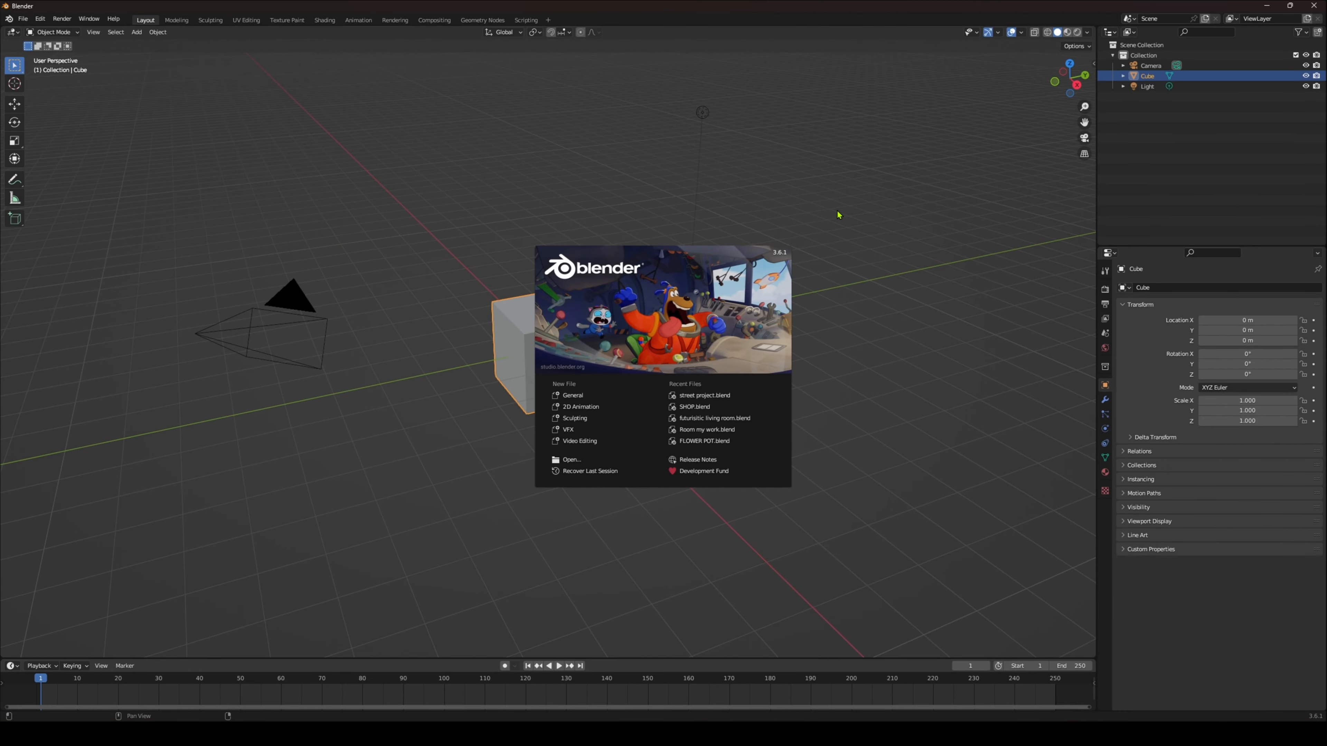
# Switch to Blender, dismiss the splash screen, and delete all the default scene objects
pyautogui.click(842, 219)
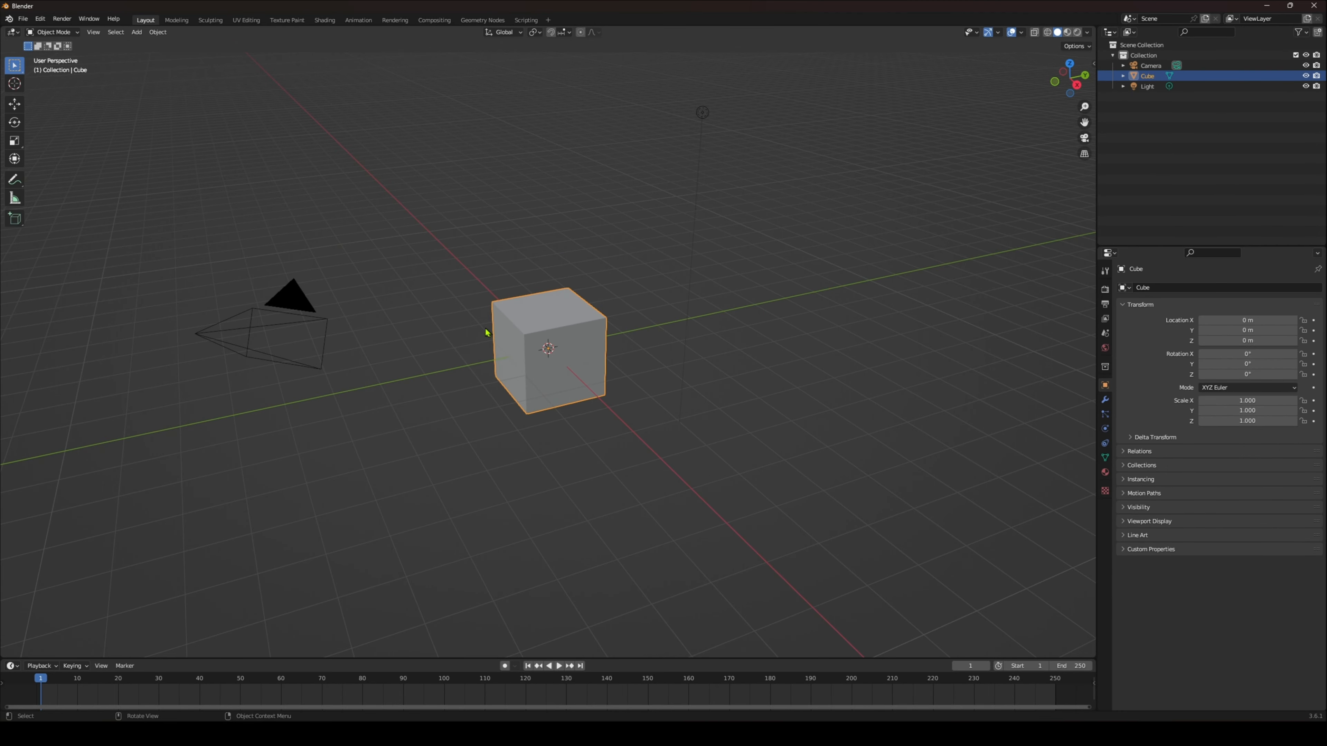
pyautogui.press('a')
pyautogui.press('x')
pyautogui.click(629, 412)
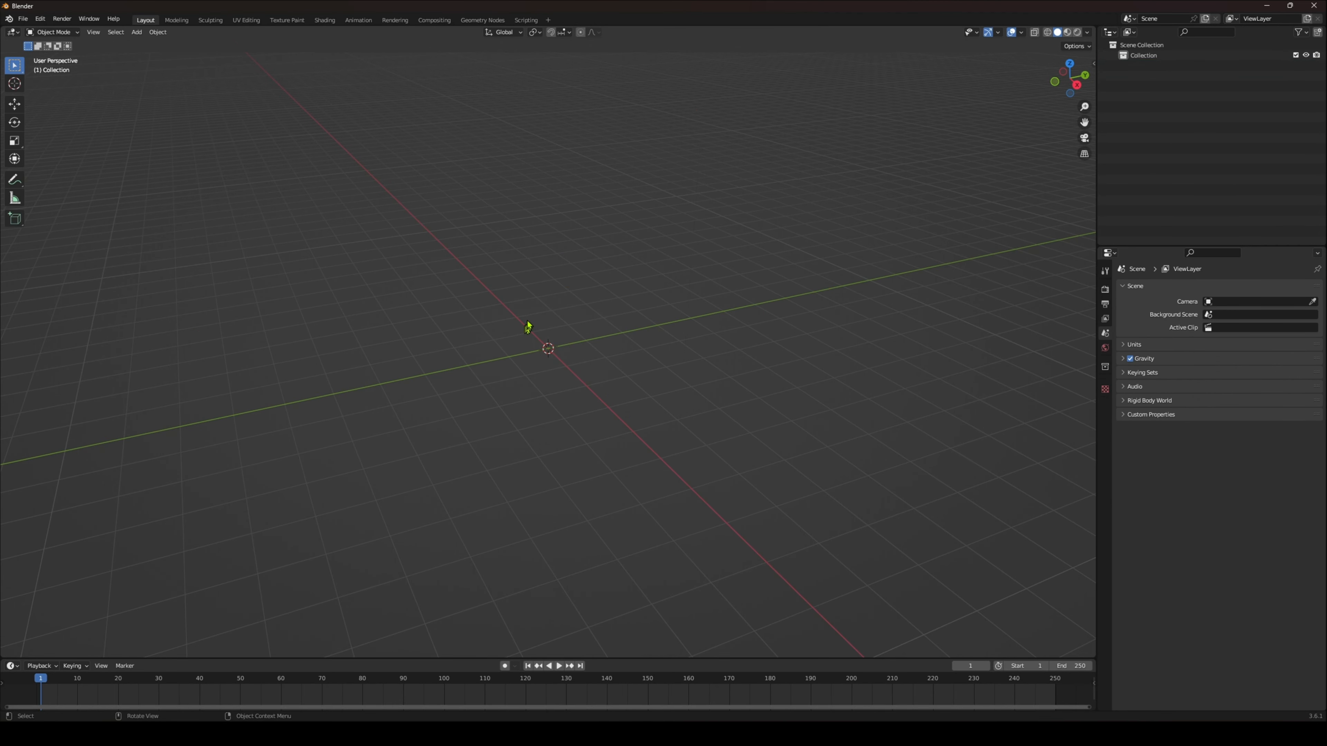
# Add a new cube mesh to the empty scene
pyautogui.click(136, 31)
pyautogui.moveTo(167, 44)
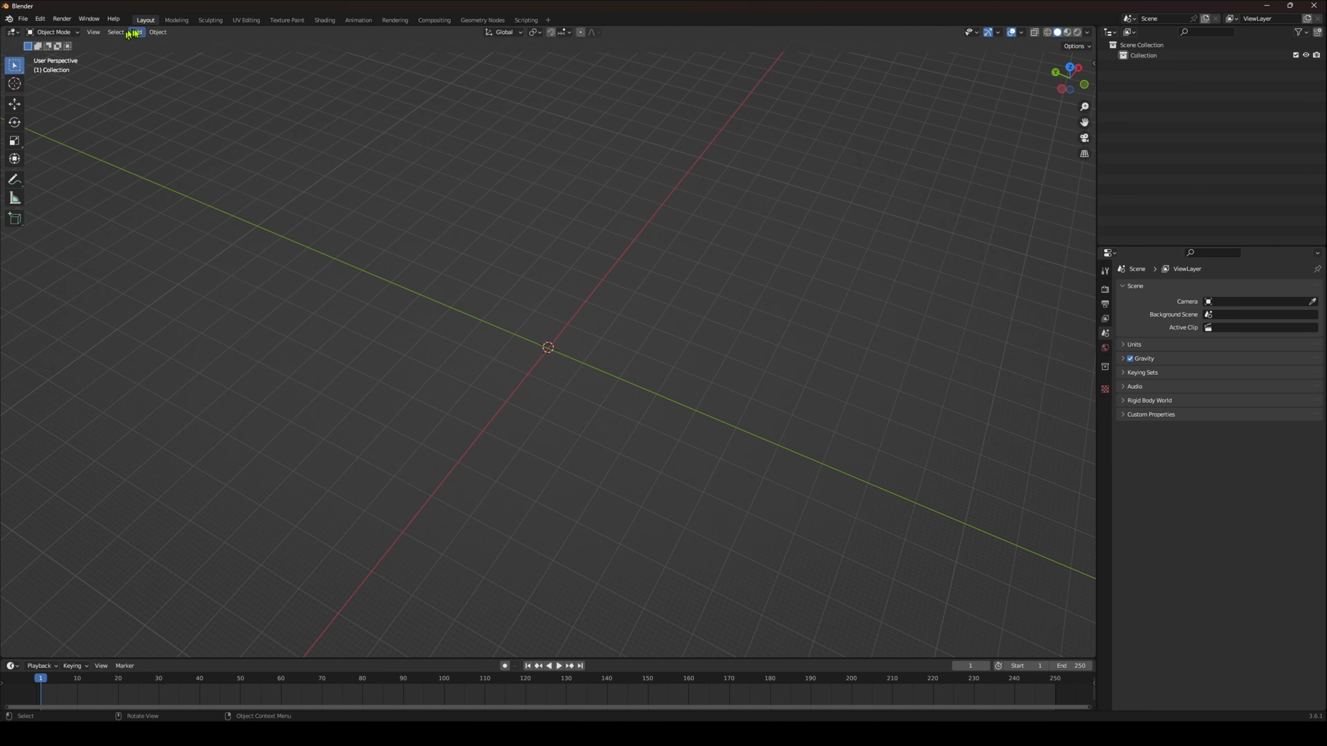
pyautogui.click(137, 32)
pyautogui.moveTo(157, 44)
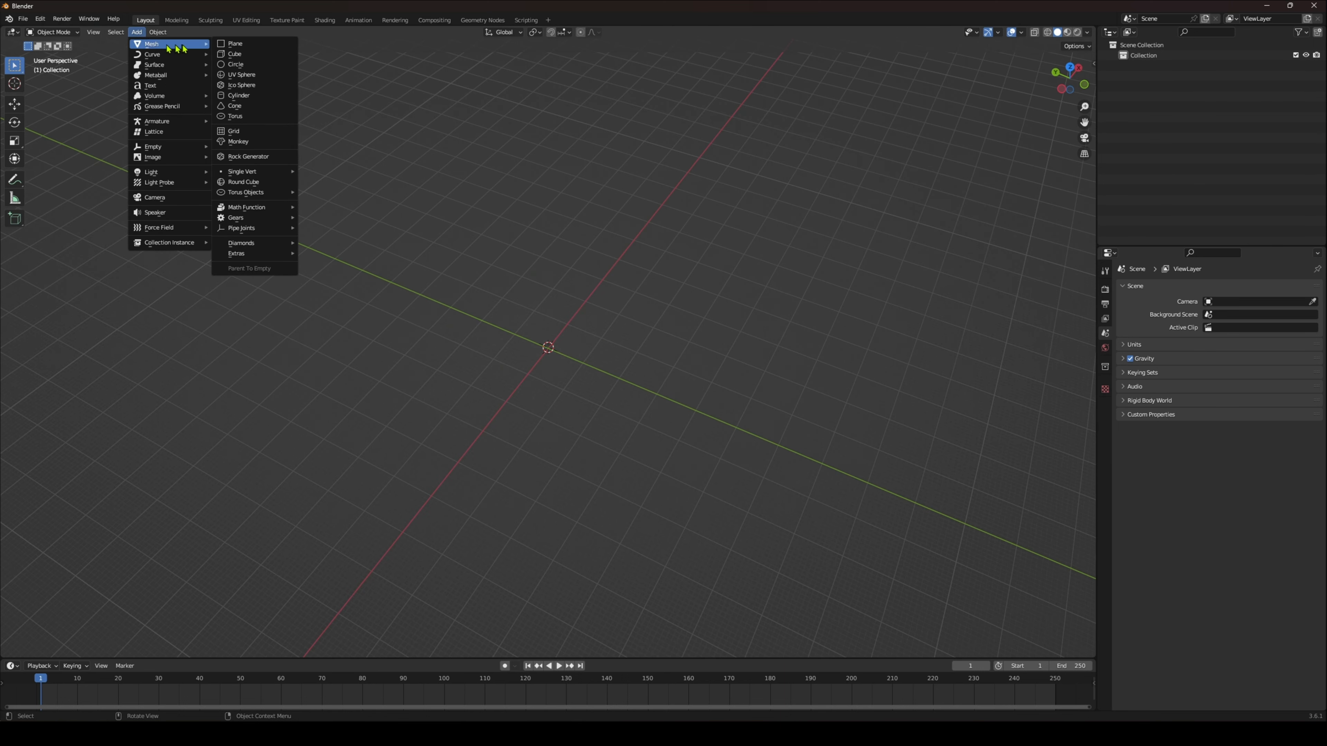
pyautogui.click(241, 54)
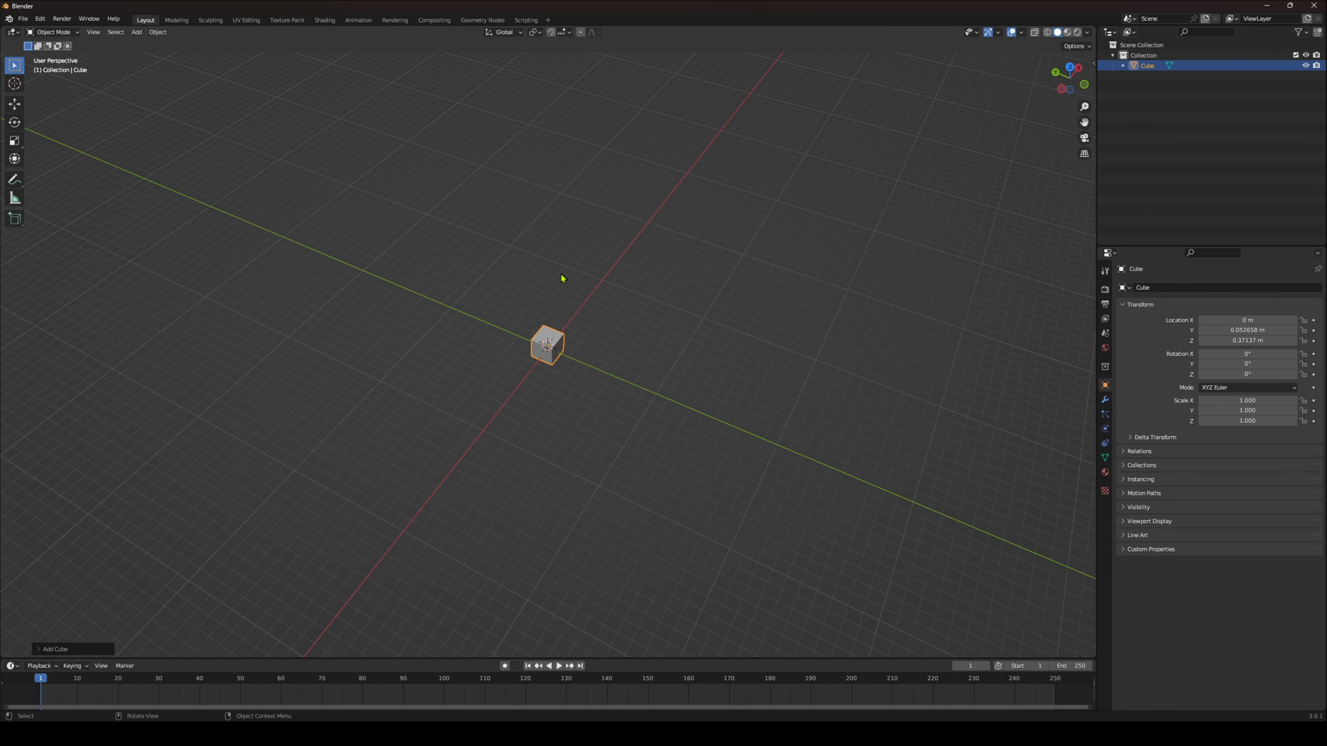
# Scale the cube up uniformly to about 22.9, and flatten it along Z to a scale of about -0.8
pyautogui.moveTo(558, 282); pyautogui.dragTo(643, 255, button='middle')
pyautogui.press('s')
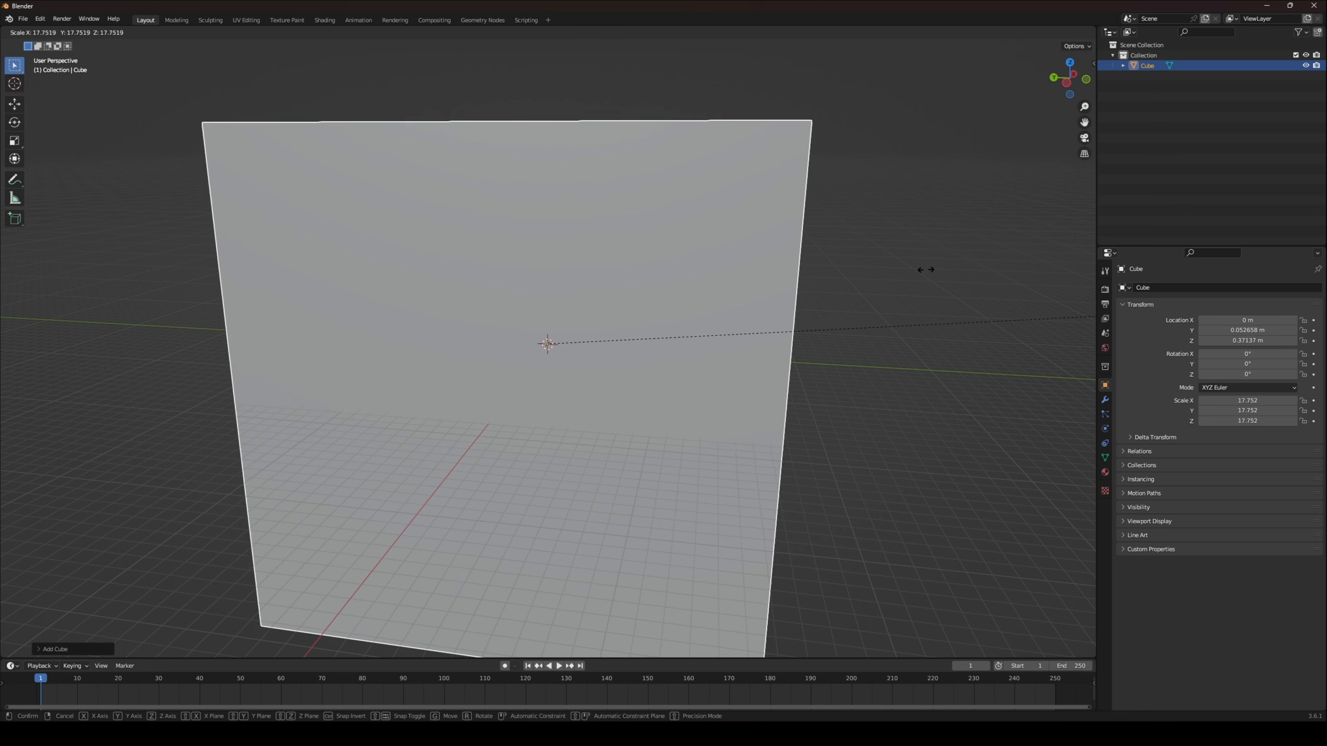
pyautogui.click(230, 278)
pyautogui.scroll(-4, 222, 281)
pyautogui.press('s')
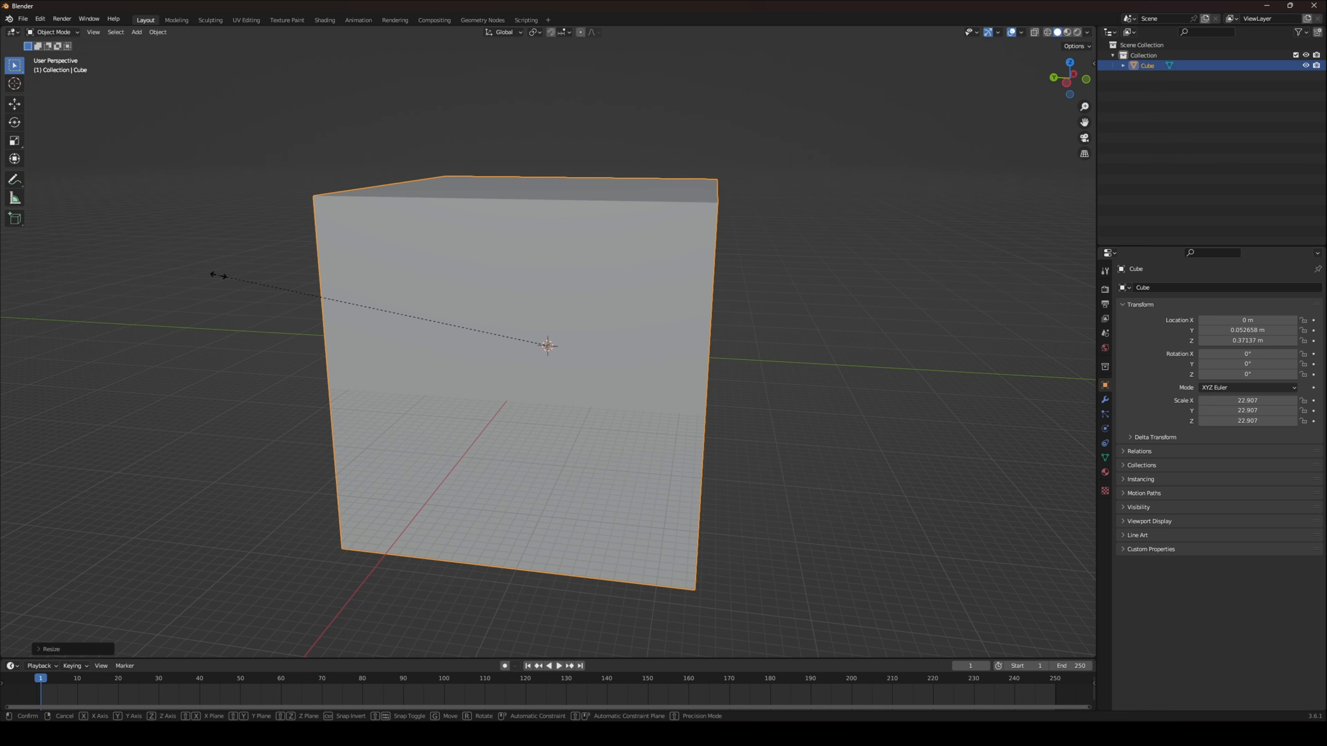
pyautogui.press('z')
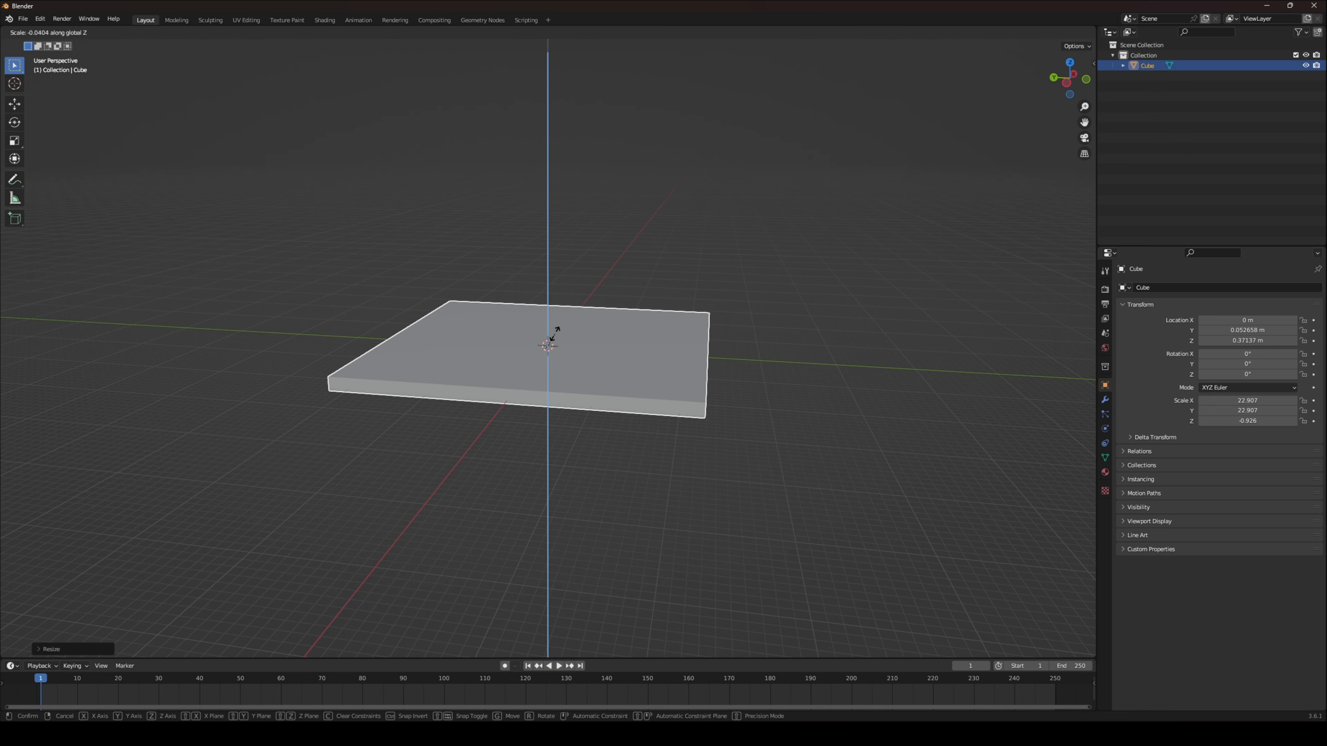
pyautogui.click(552, 338)
# Stretch the flat slab to a scale of about 33 along X and about 26.3 along Y
pyautogui.moveTo(495, 334); pyautogui.dragTo(465, 403, button='middle')
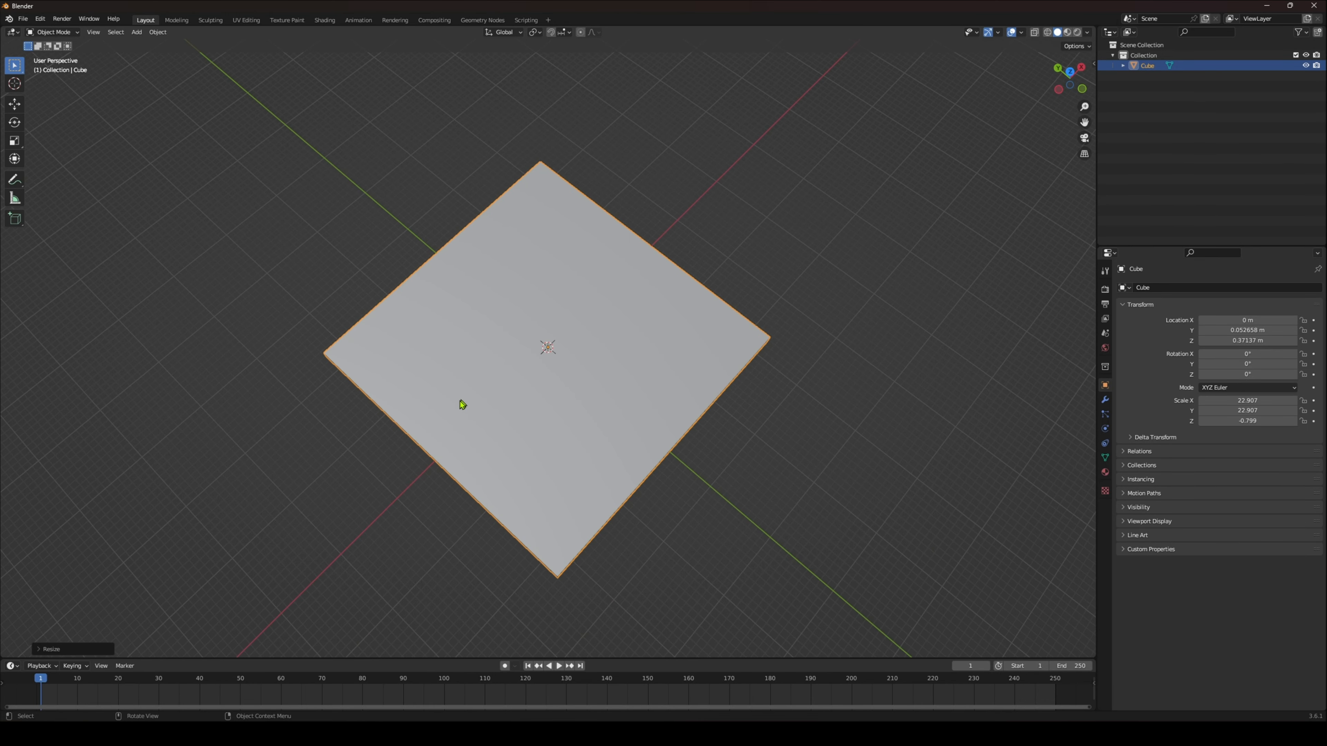
pyautogui.press('s')
pyautogui.press('x')
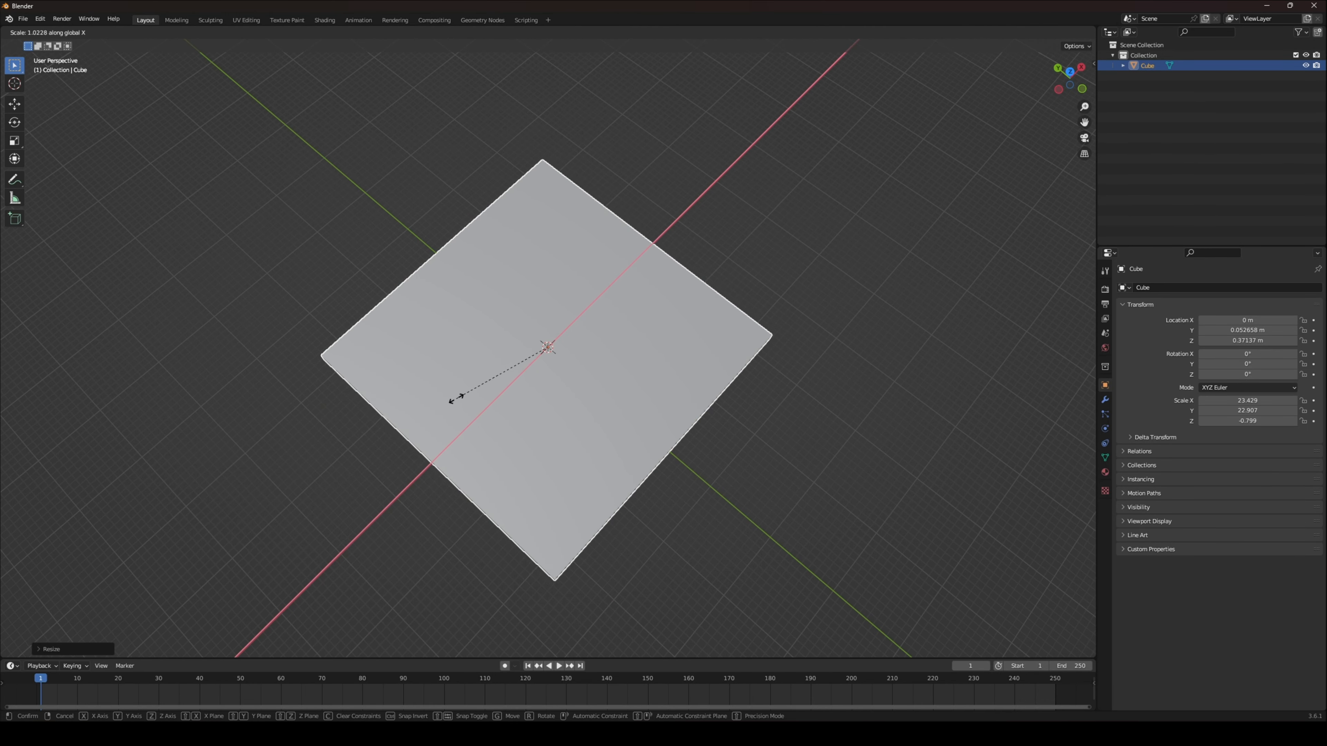
pyautogui.press('x')
pyautogui.press('y')
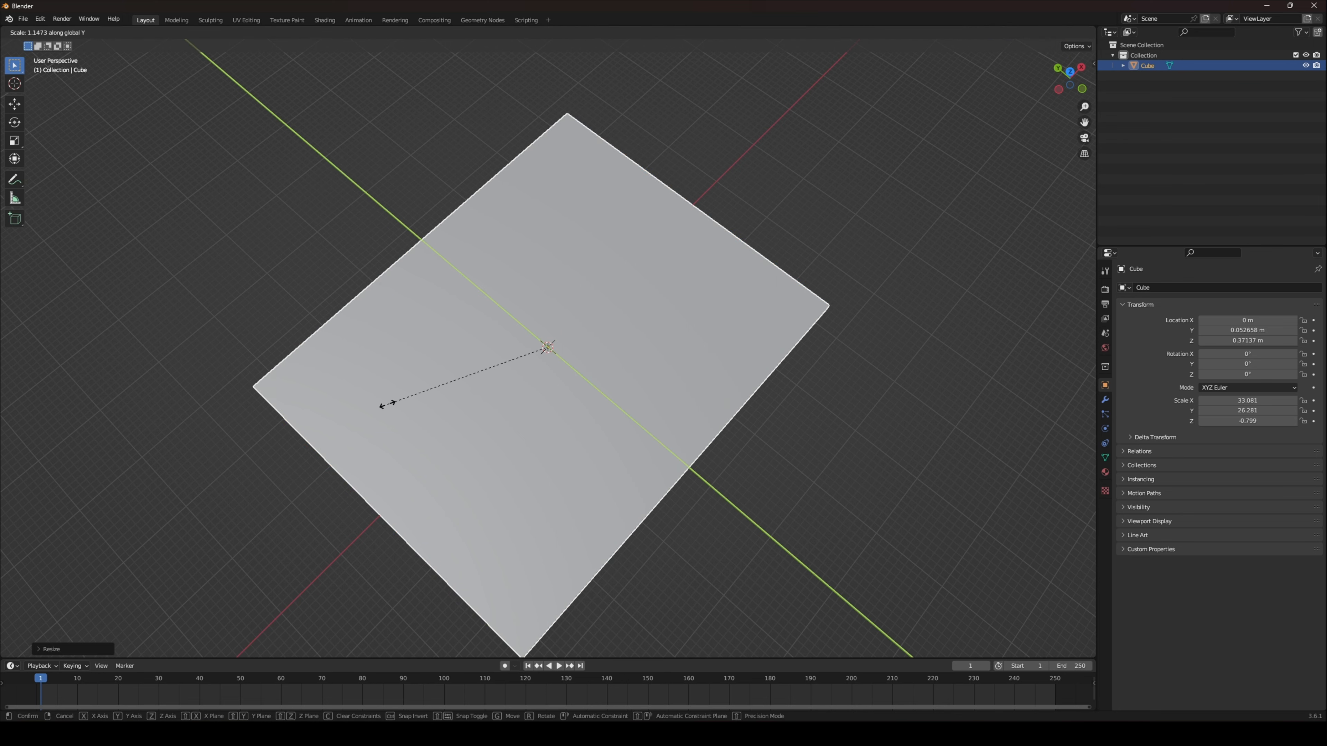
pyautogui.click(389, 409)
pyautogui.moveTo(389, 409); pyautogui.dragTo(418, 361, button='middle')
# Enter Edit Mode on the slab and, in top view, add one loop cut close to each of its two Y-side edges
pyautogui.click(51, 32)
pyautogui.click(52, 55)
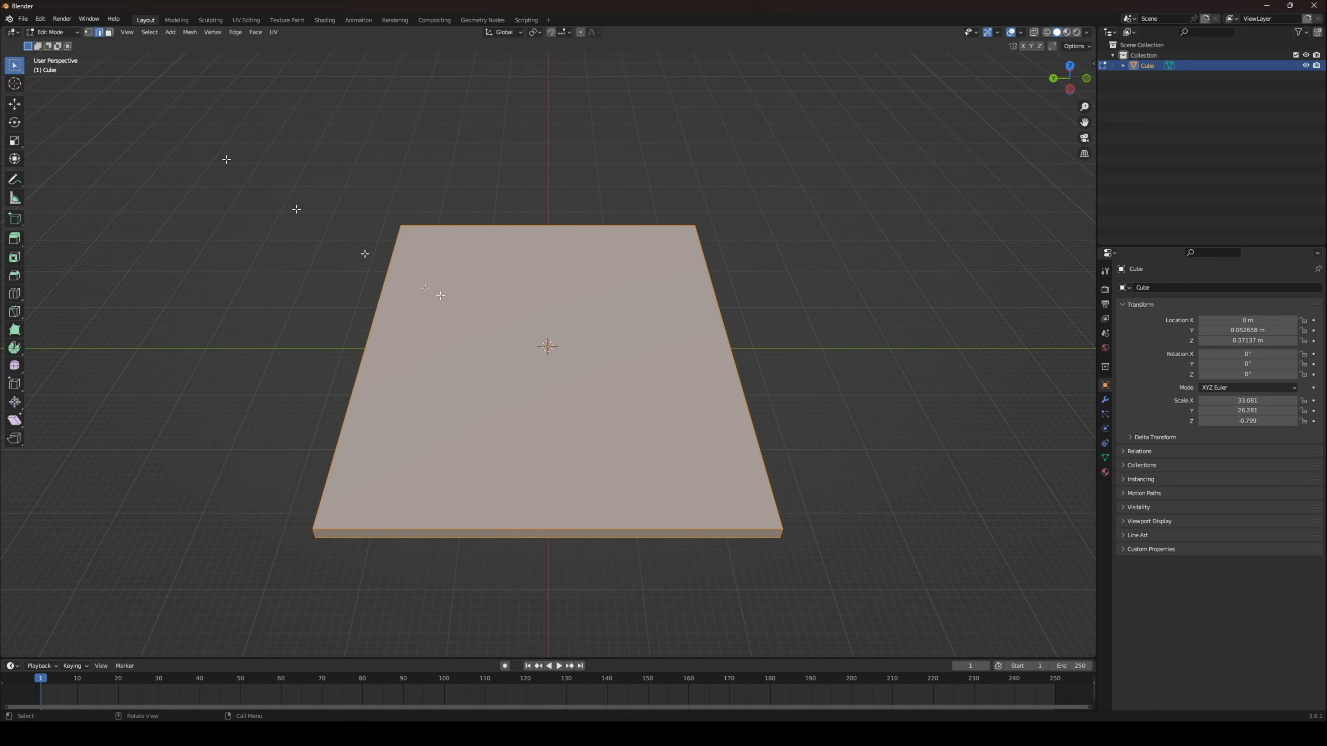
pyautogui.click(1071, 66)
pyautogui.hotkey('ctrl', 'r')
pyautogui.click(782, 332)
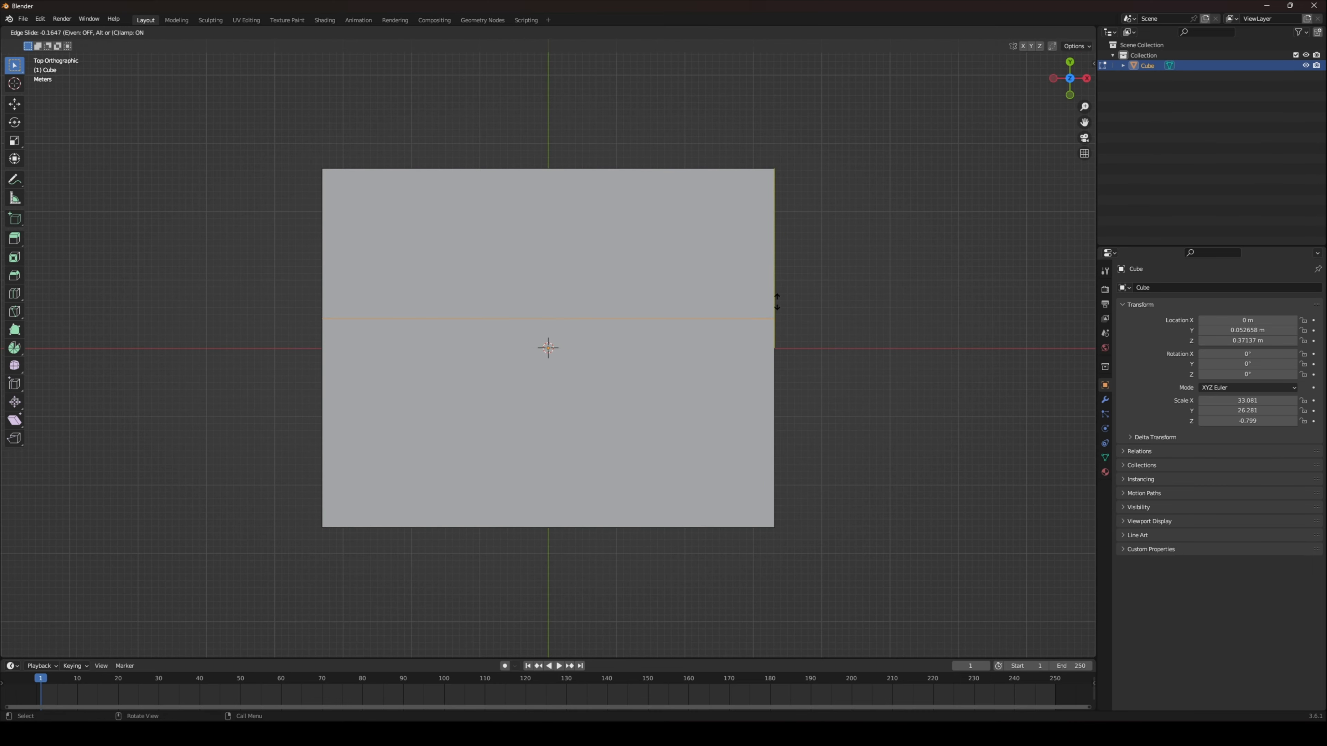
pyautogui.click(790, 162)
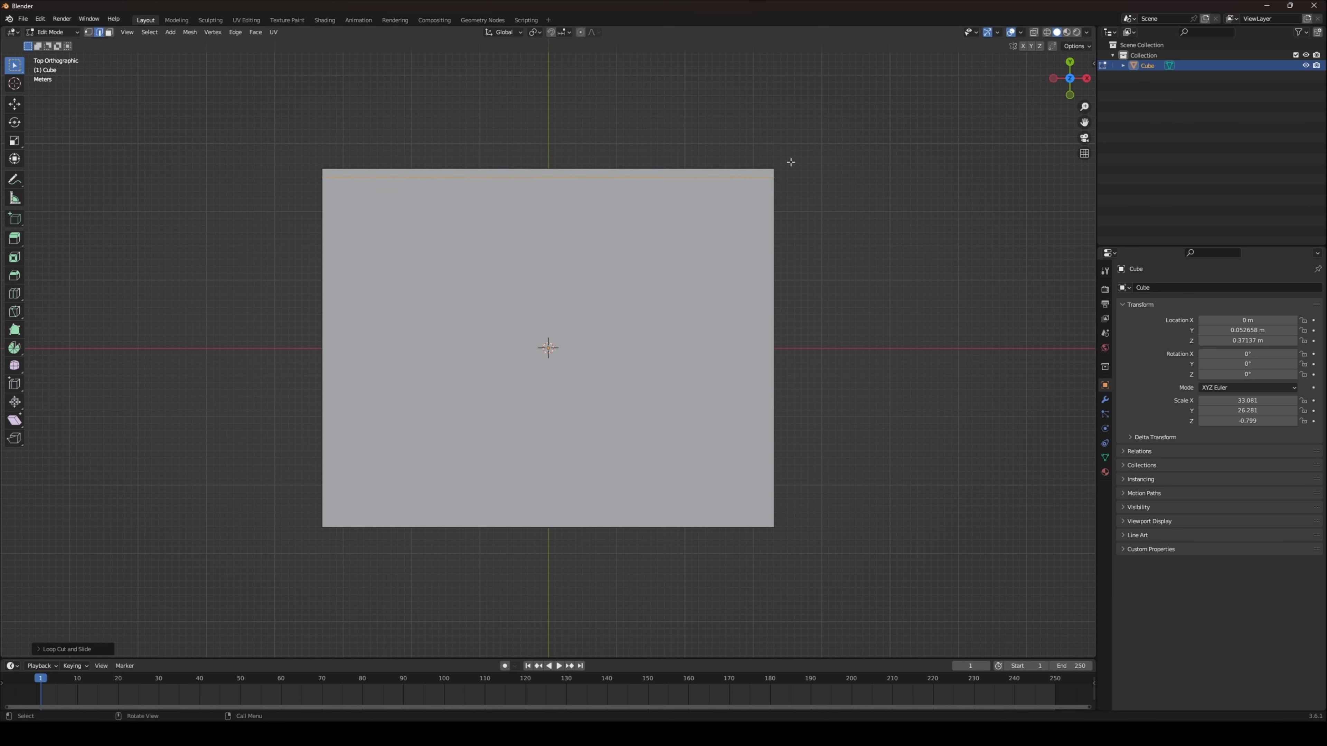
pyautogui.hotkey('ctrl', 'r')
pyautogui.click(761, 234)
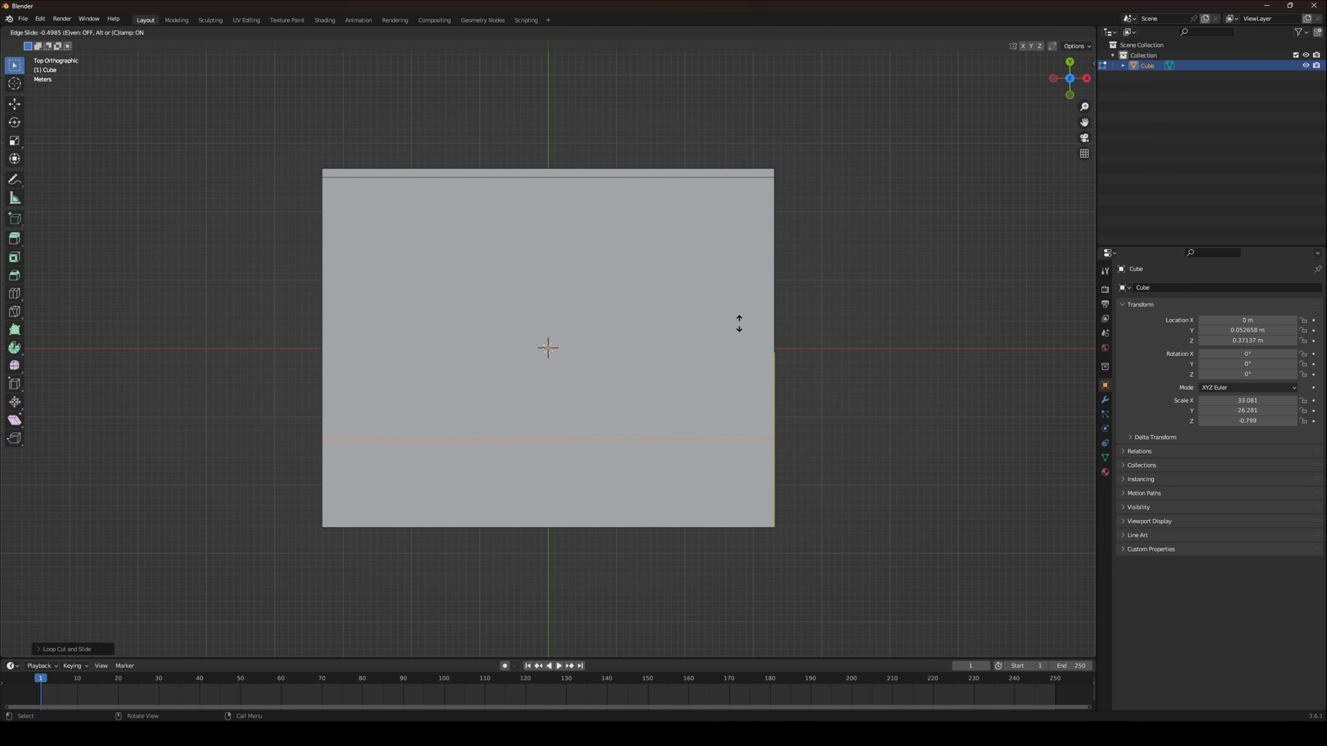
pyautogui.click(740, 404)
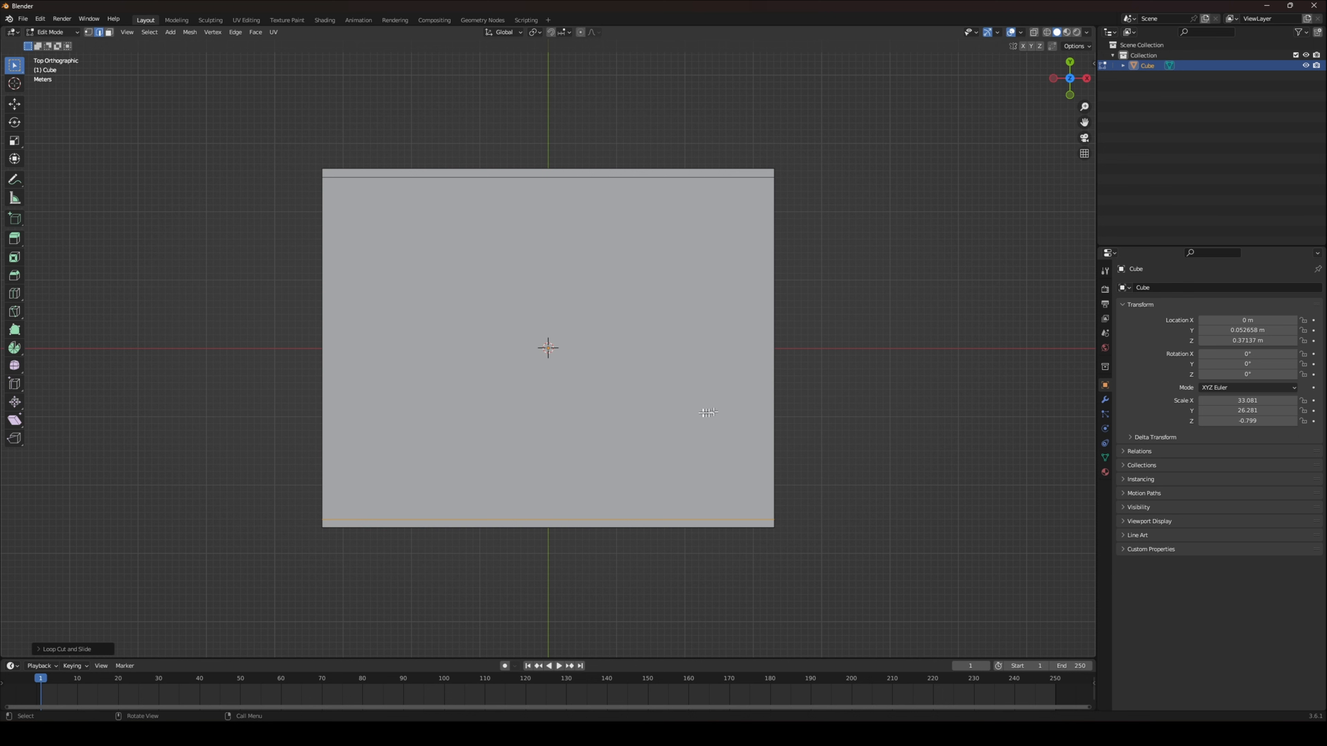
# Add one loop cut close to each of the slab's two X-side edges
pyautogui.hotkey('ctrl', 'r')
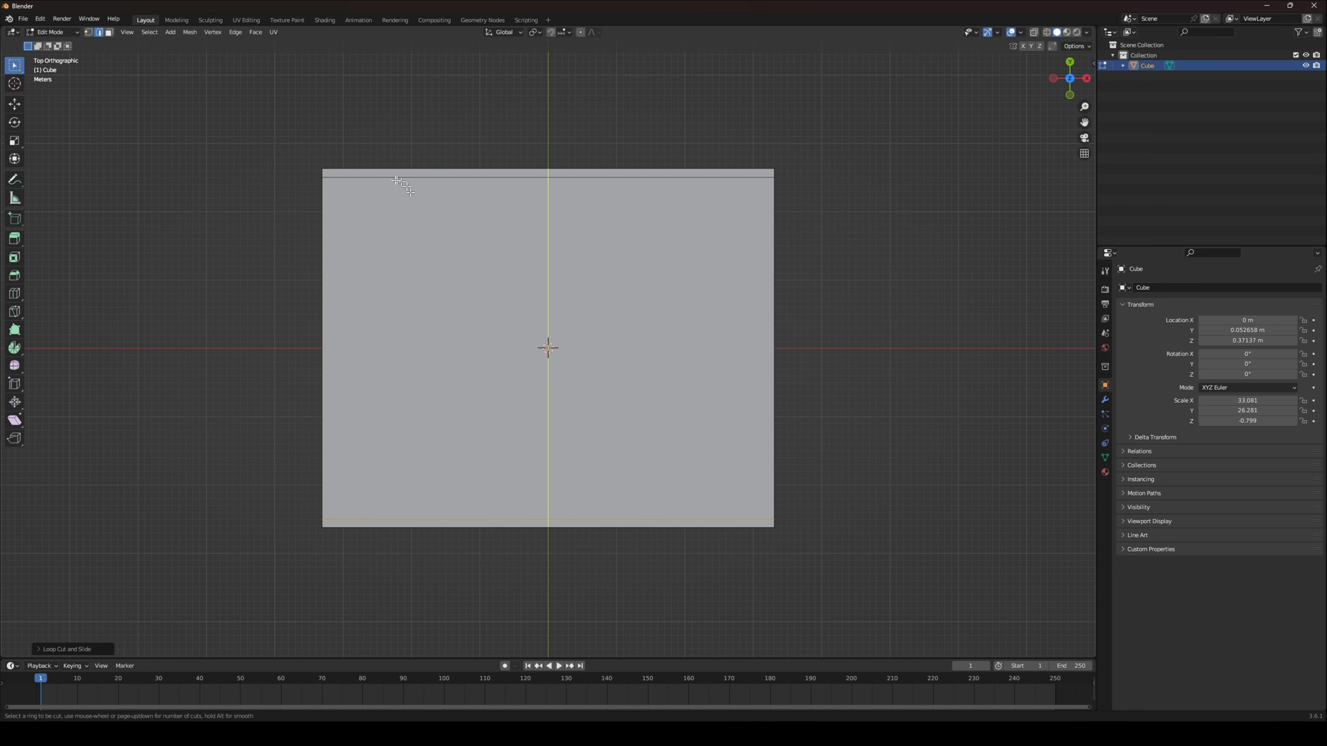
pyautogui.click(356, 174)
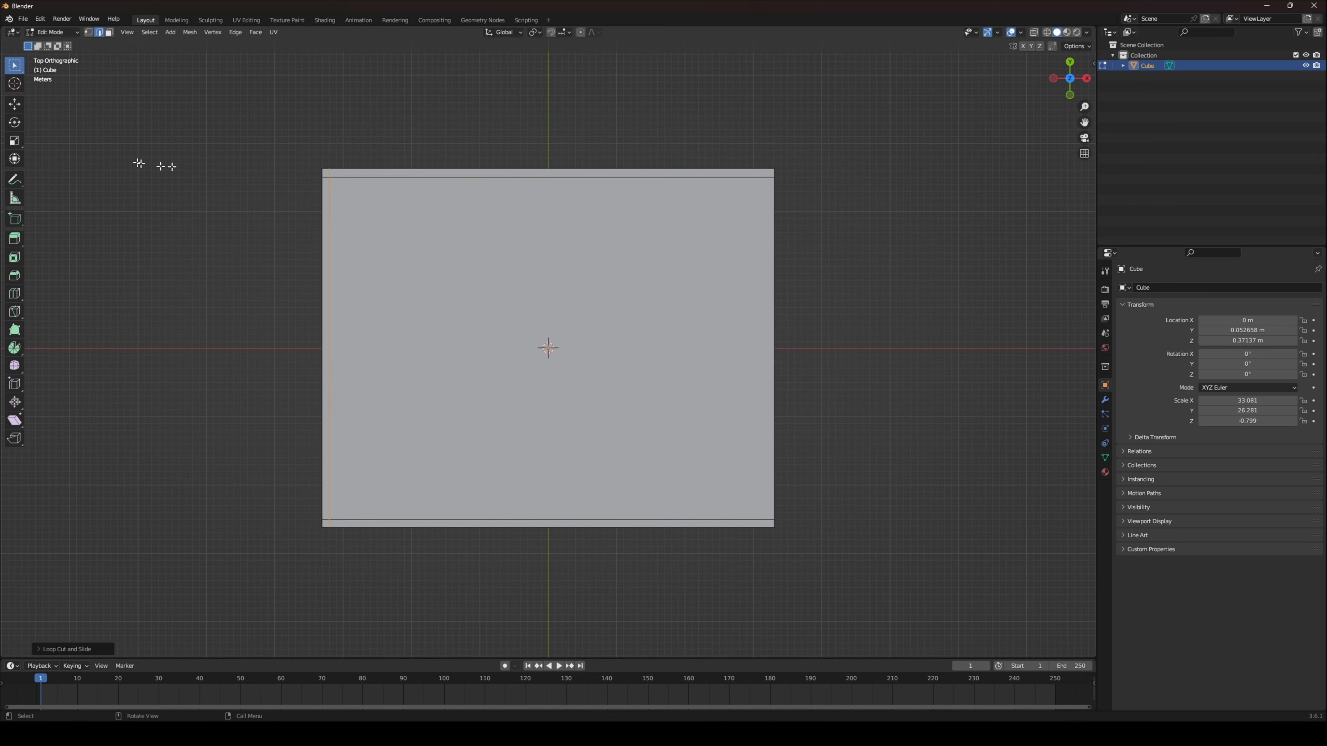
pyautogui.click(569, 177)
# Add two closely spaced loop cuts parallel to X, about a quarter of the way in from the slab's +Y edge
pyautogui.hotkey('ctrl', 'r')
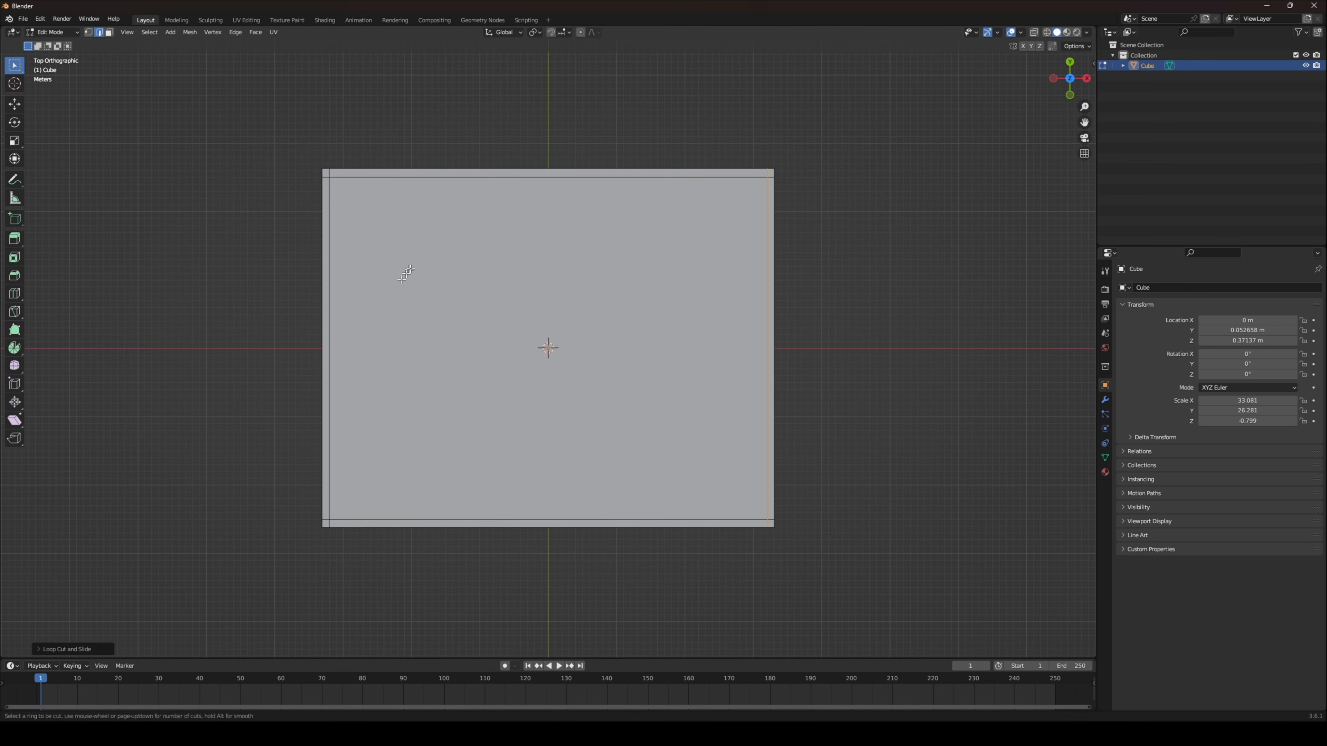
pyautogui.click(764, 311)
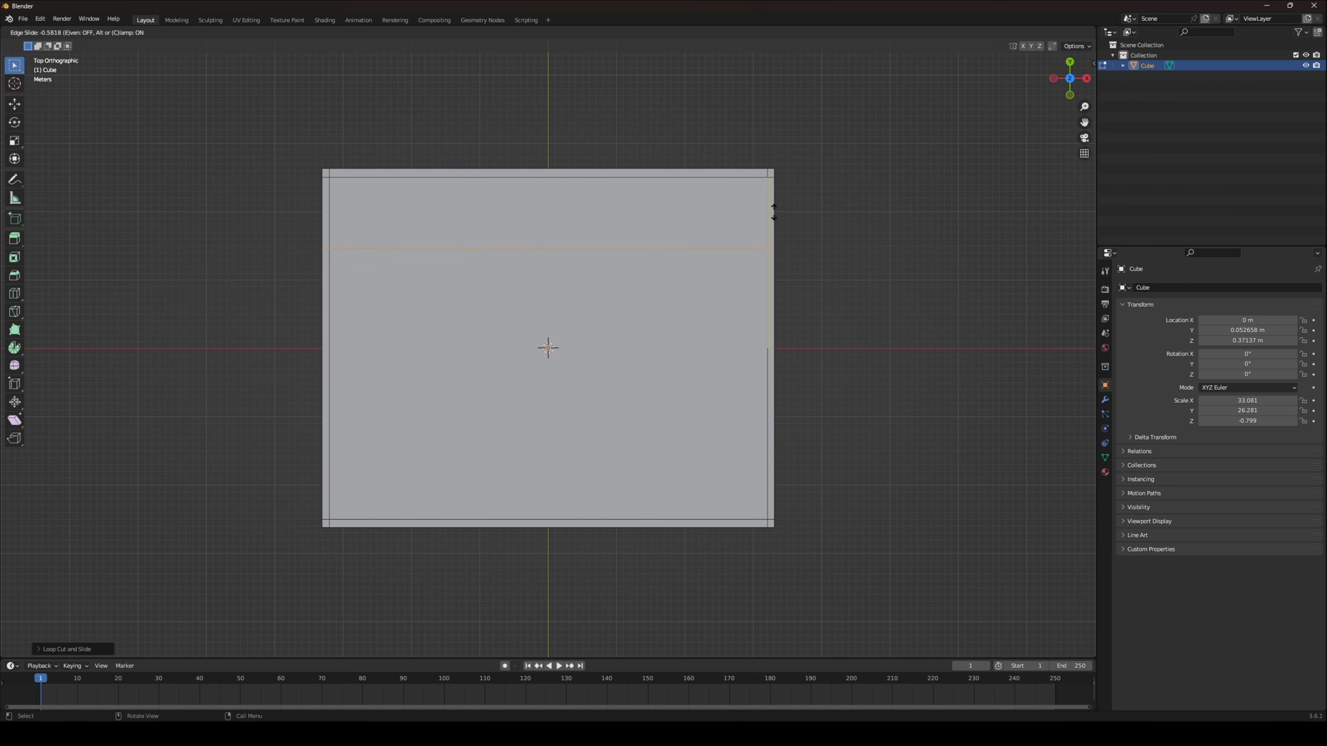
pyautogui.click(774, 215)
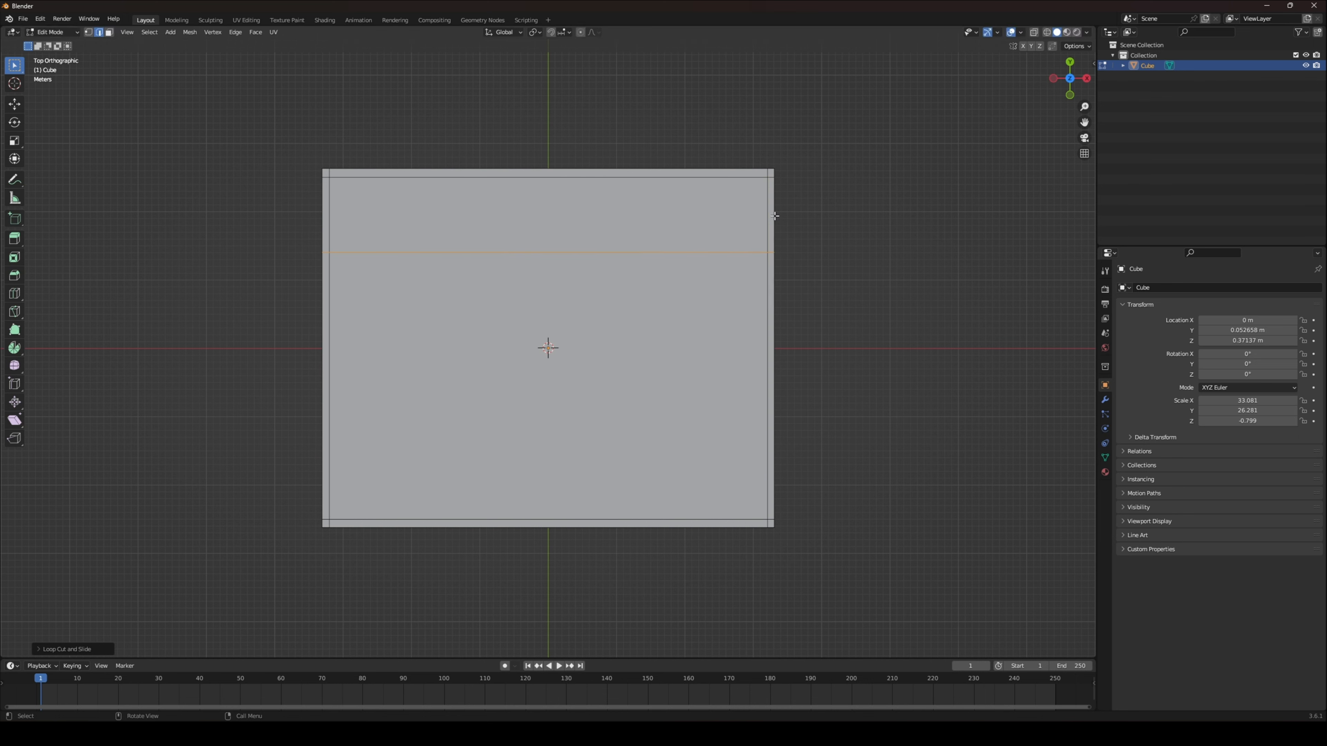
pyautogui.hotkey('ctrl', 'r')
pyautogui.click(771, 269)
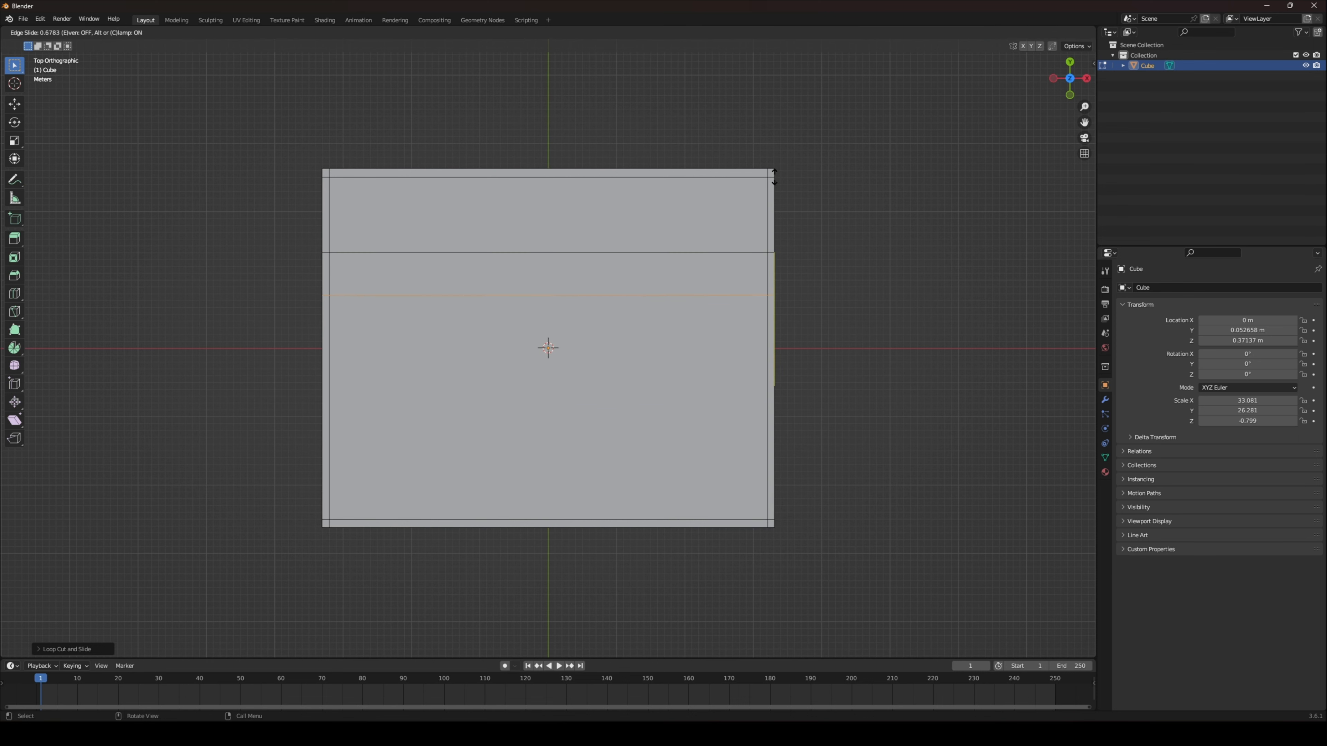
pyautogui.click(768, 142)
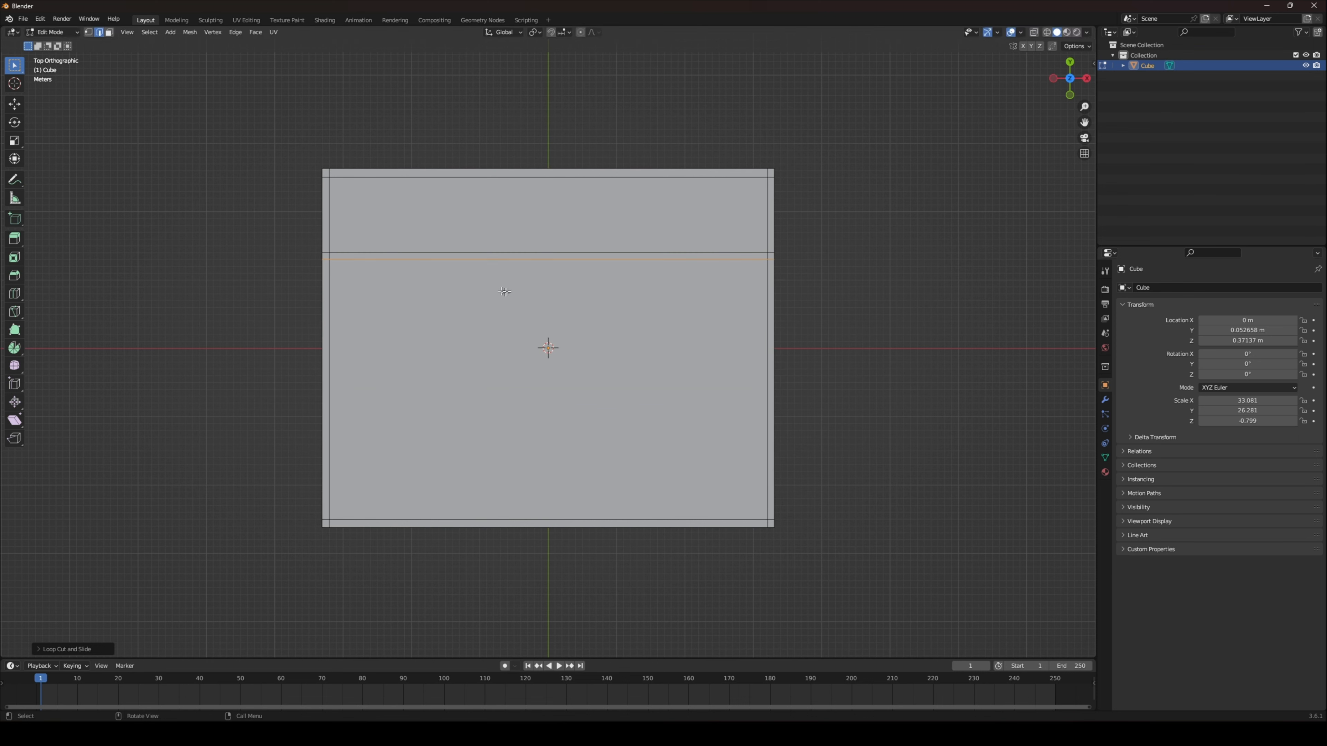
# Add another loop cut parallel to X, between the closely spaced pair and the slab's centre
pyautogui.hotkey('ctrl', 'r')
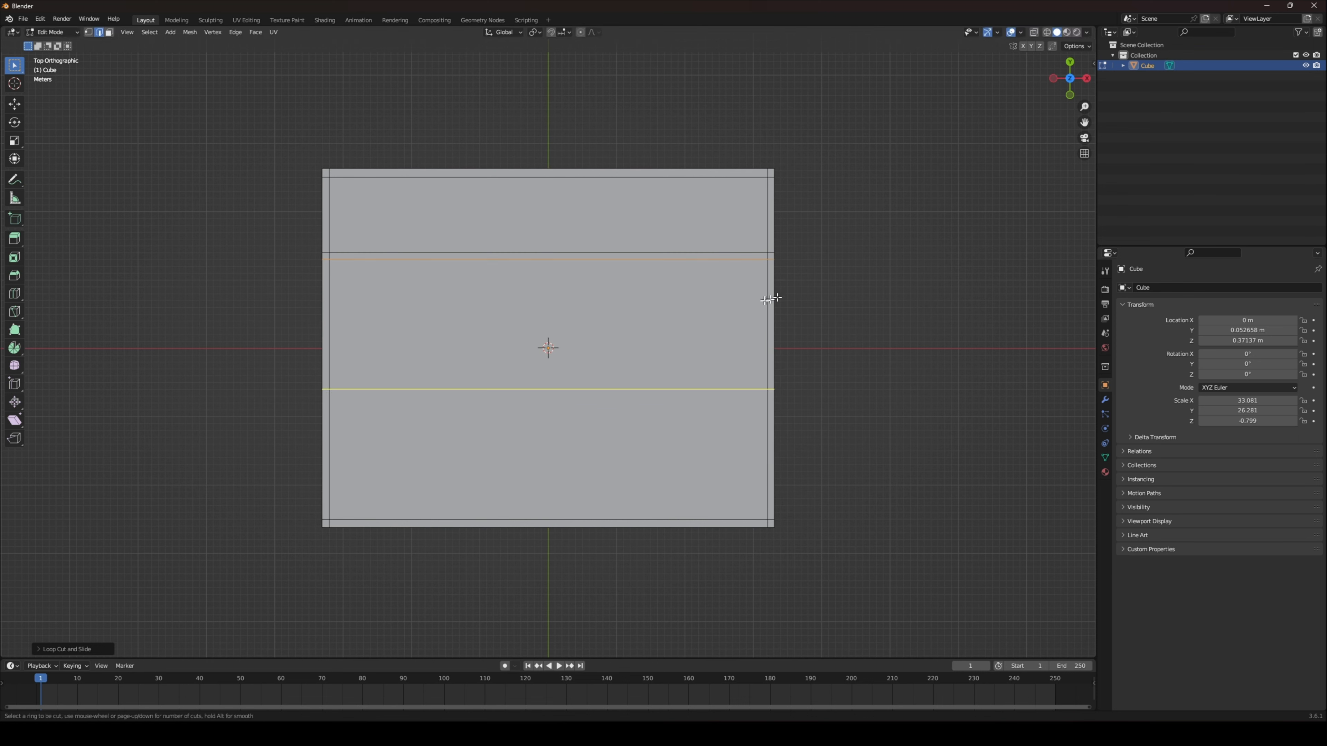
pyautogui.click(774, 292)
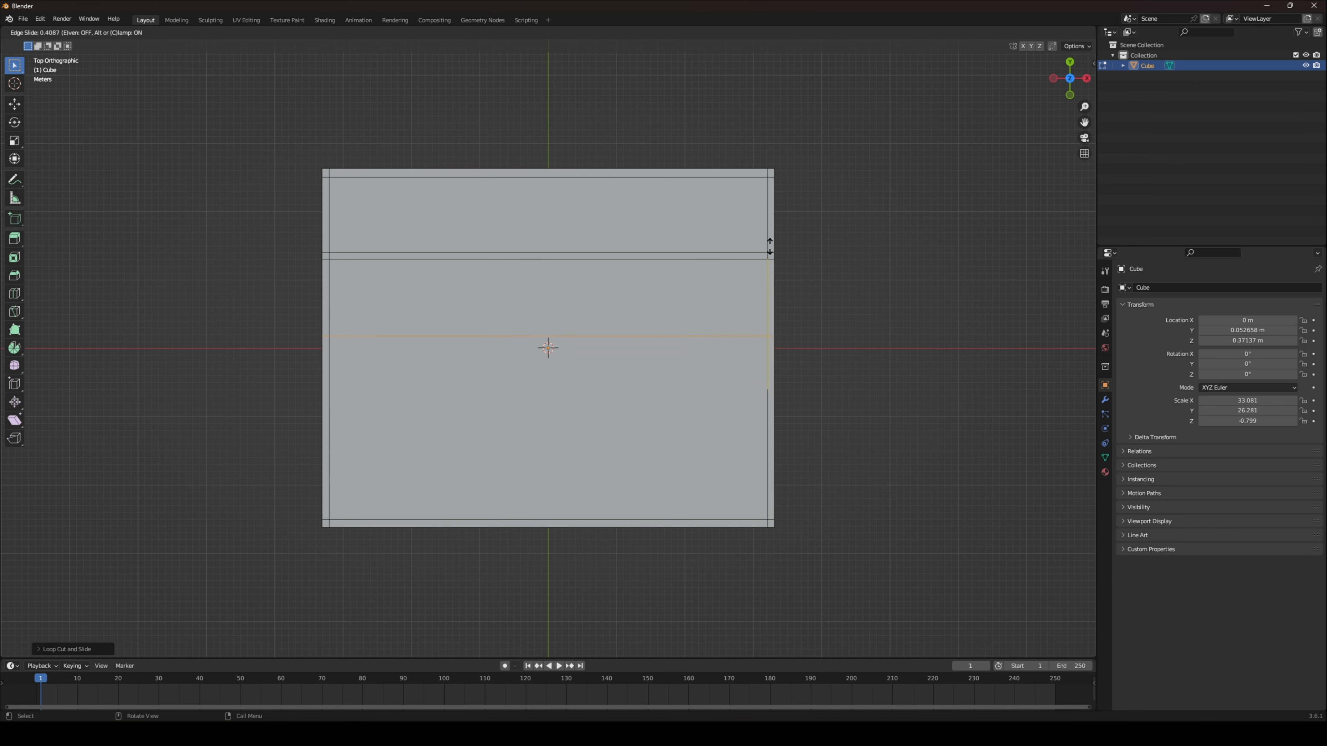
pyautogui.click(772, 225)
# In face select mode, select the narrow top border faces along the slab's -X, -Y and +Y edges
pyautogui.moveTo(767, 226); pyautogui.dragTo(886, 142, button='middle')
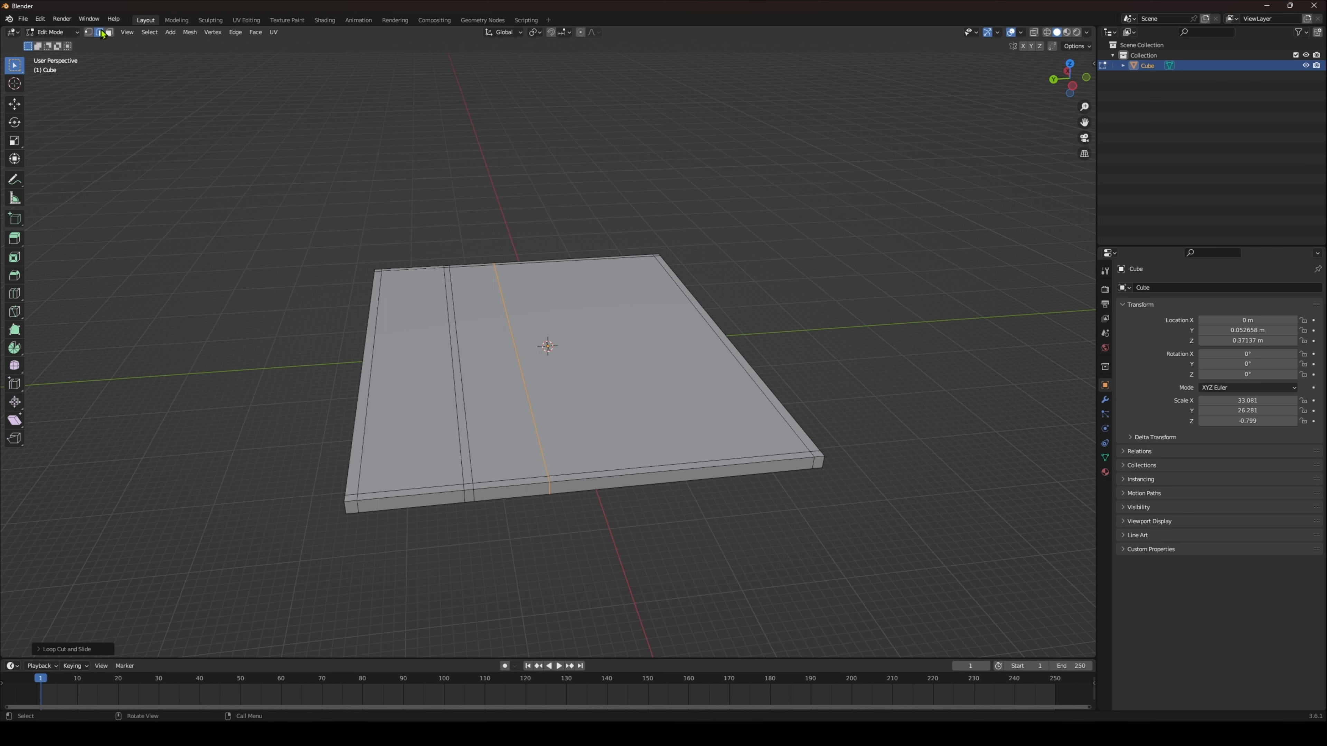
pyautogui.click(110, 32)
pyautogui.moveTo(370, 252); pyautogui.dragTo(416, 489, button='middle')
pyautogui.click(416, 489)
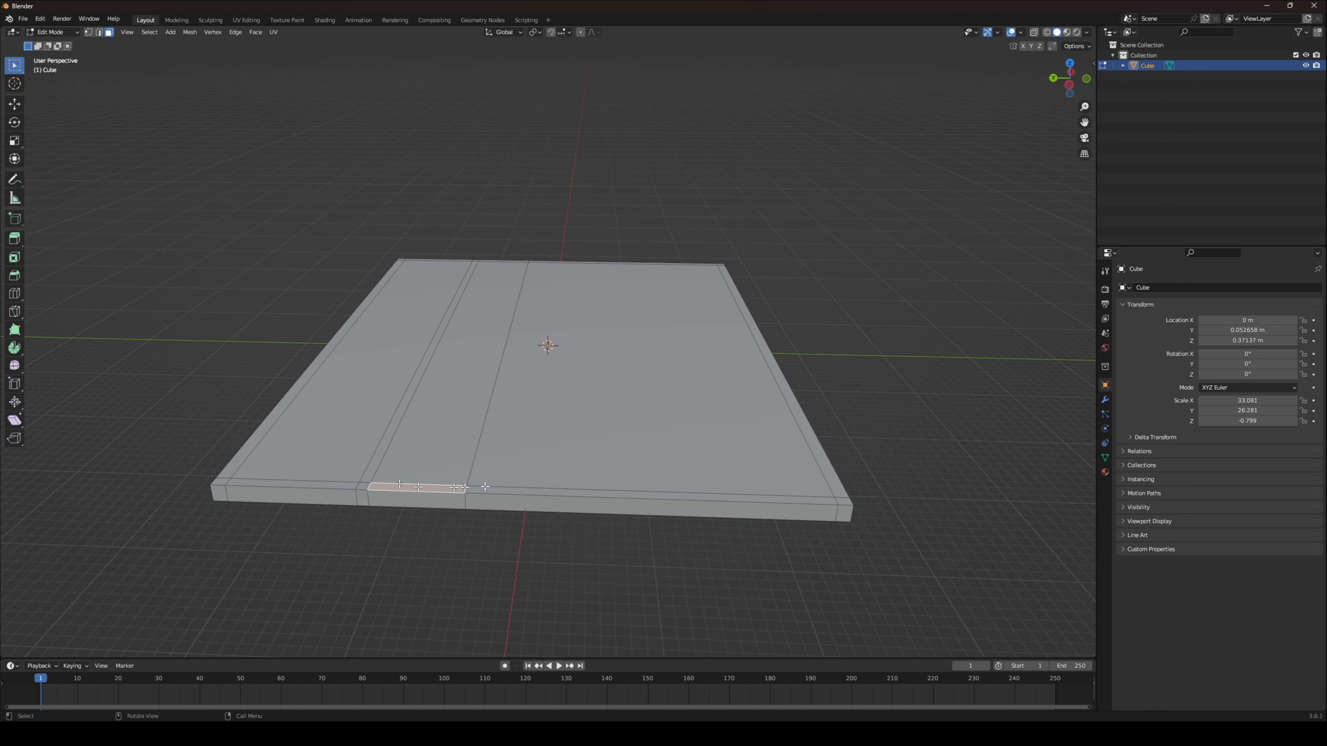
pyautogui.keyDown('shift'); pyautogui.click(830, 515); pyautogui.keyUp('shift')
pyautogui.keyDown('shift'); pyautogui.click(833, 485); pyautogui.keyUp('shift')
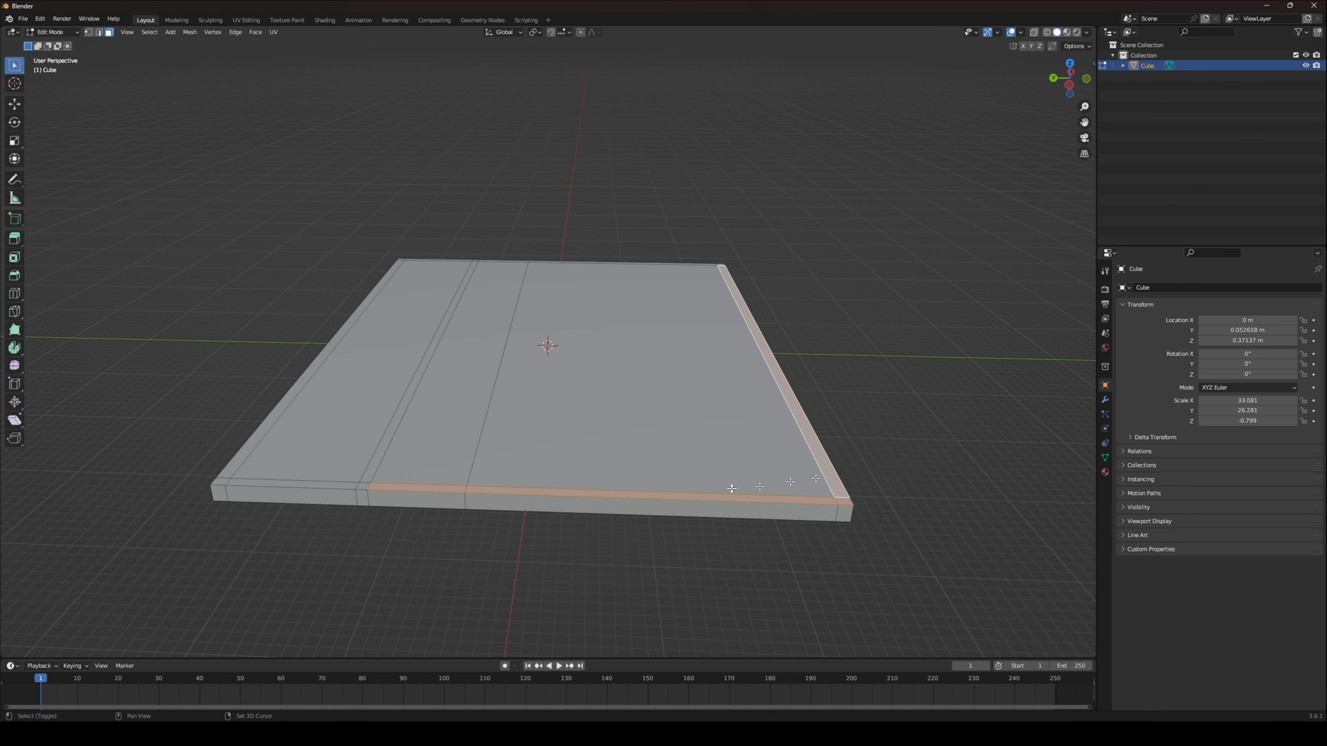
pyautogui.keyDown('shift'); pyautogui.click(364, 489); pyautogui.keyUp('shift')
pyautogui.keyDown('shift'); pyautogui.click(308, 486); pyautogui.keyUp('shift')
pyautogui.keyDown('shift'); pyautogui.click(225, 486); pyautogui.keyUp('shift')
pyautogui.keyDown('shift'); pyautogui.click(241, 461); pyautogui.keyUp('shift')
# Add the border faces along the +X edge to the selection and extrude the whole frame up about 26 m as walls
pyautogui.moveTo(395, 413); pyautogui.dragTo(463, 473, button='middle')
pyautogui.moveTo(480, 205); pyautogui.dragTo(229, 126, button='middle')
pyautogui.keyDown('shift'); pyautogui.click(227, 193); pyautogui.keyUp('shift')
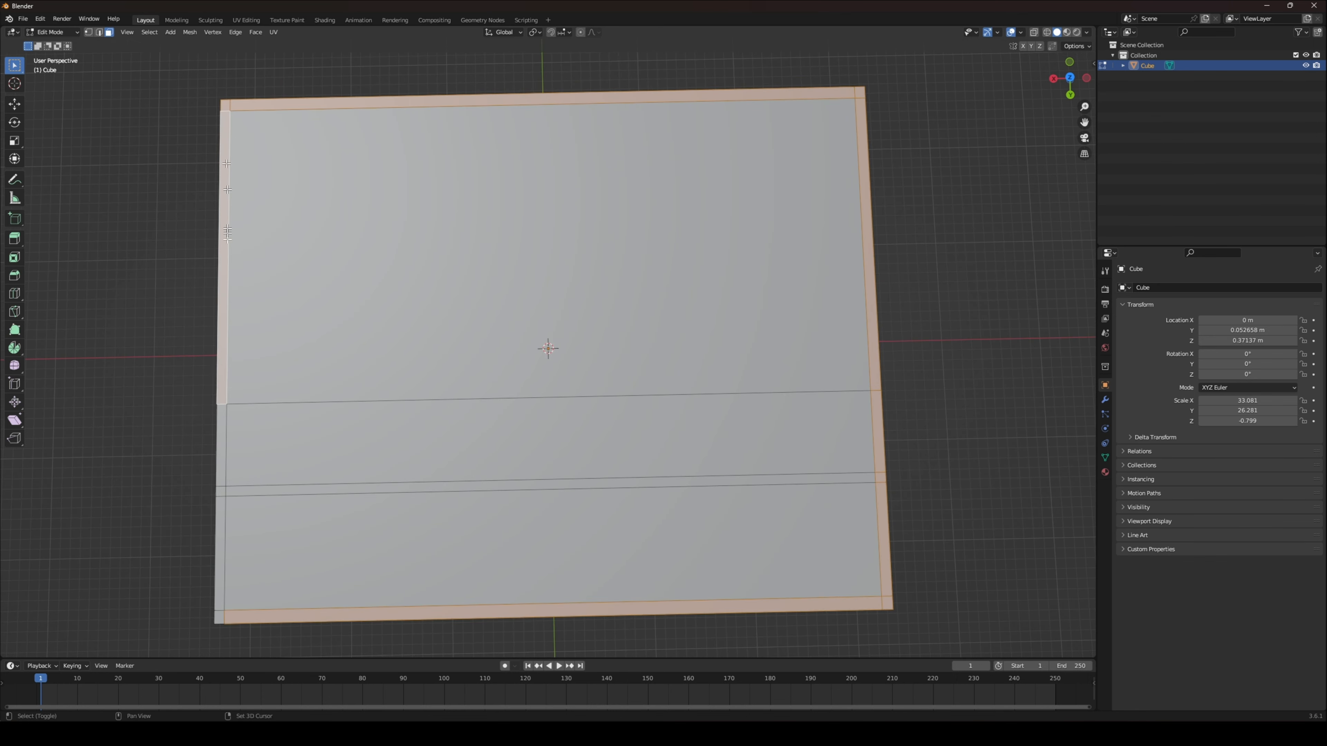
pyautogui.keyDown('shift'); pyautogui.click(222, 470); pyautogui.keyUp('shift')
pyautogui.keyDown('shift'); pyautogui.click(220, 491); pyautogui.keyUp('shift')
pyautogui.keyDown('shift'); pyautogui.click(220, 554); pyautogui.keyUp('shift')
pyautogui.keyDown('shift'); pyautogui.click(219, 618); pyautogui.keyUp('shift')
pyautogui.moveTo(311, 473); pyautogui.dragTo(533, 310, button='middle')
pyautogui.scroll(-4, 533, 309)
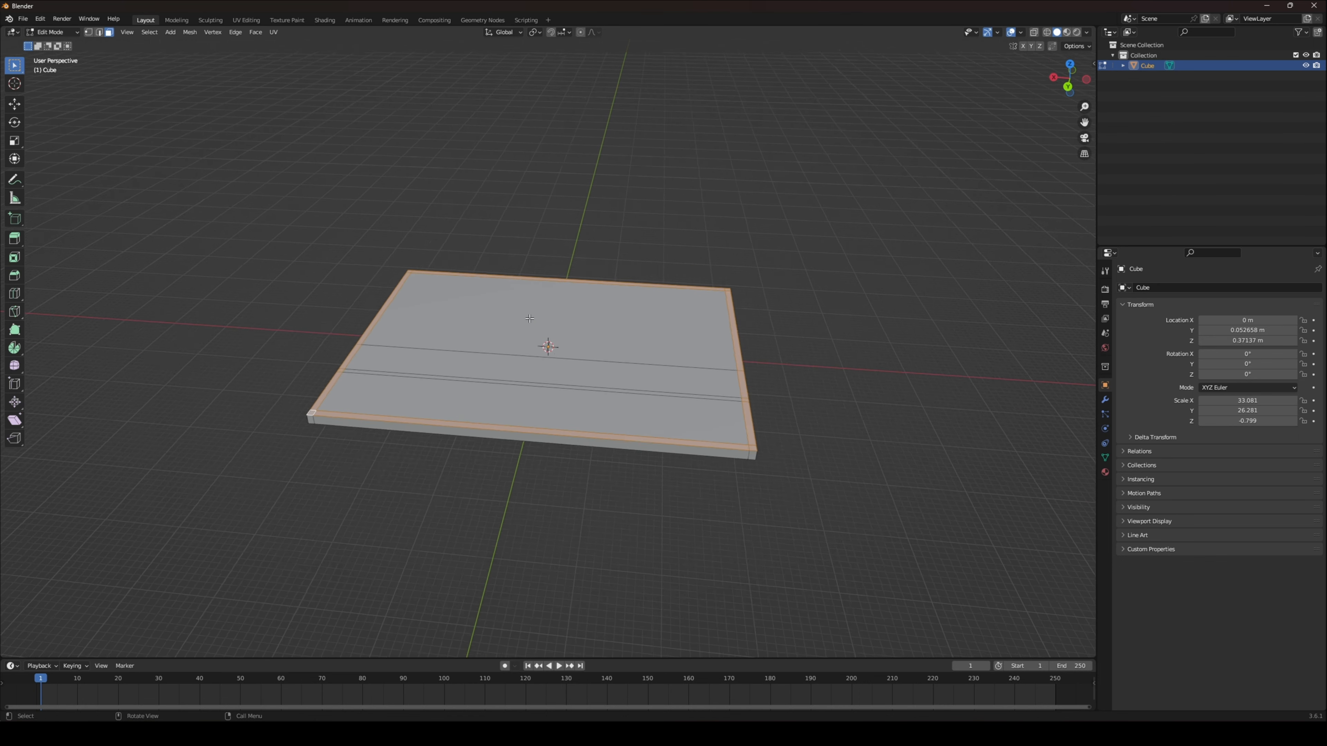
pyautogui.press('e')
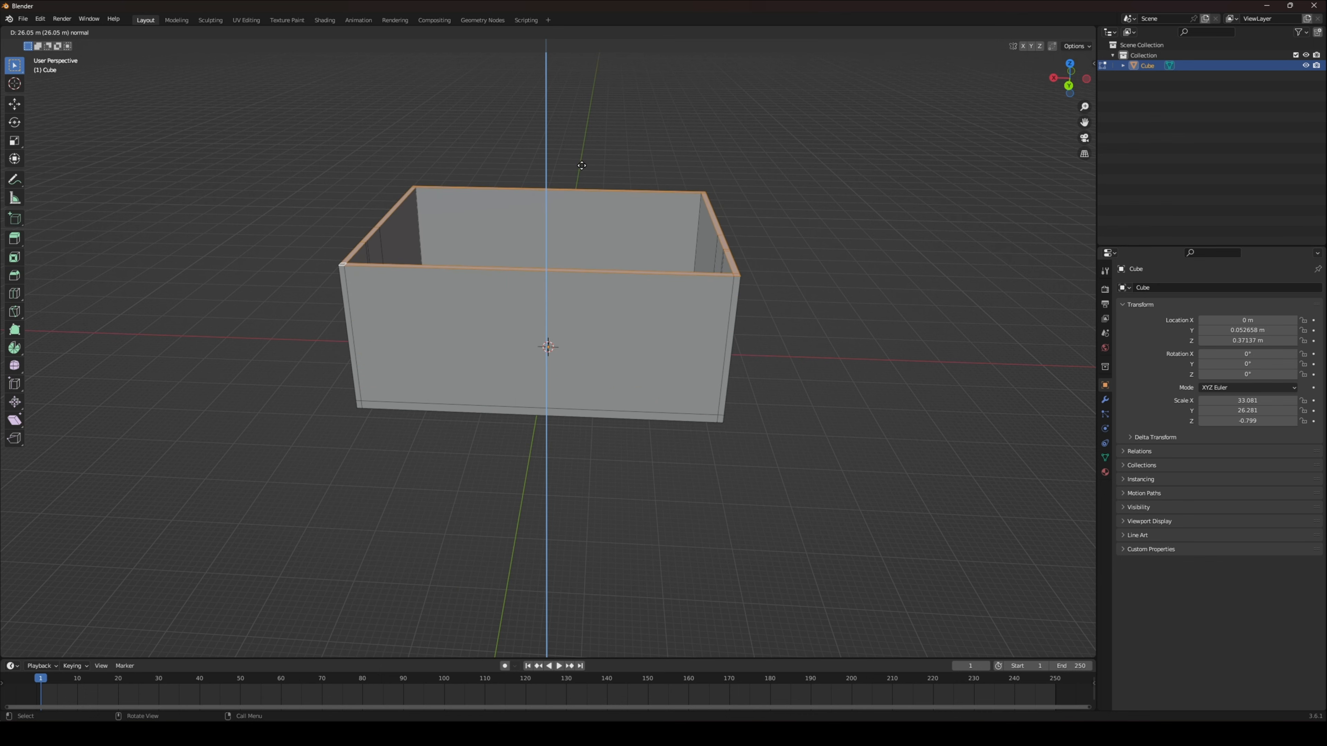
pyautogui.click(582, 165)
pyautogui.moveTo(582, 166); pyautogui.dragTo(594, 296, button='middle')
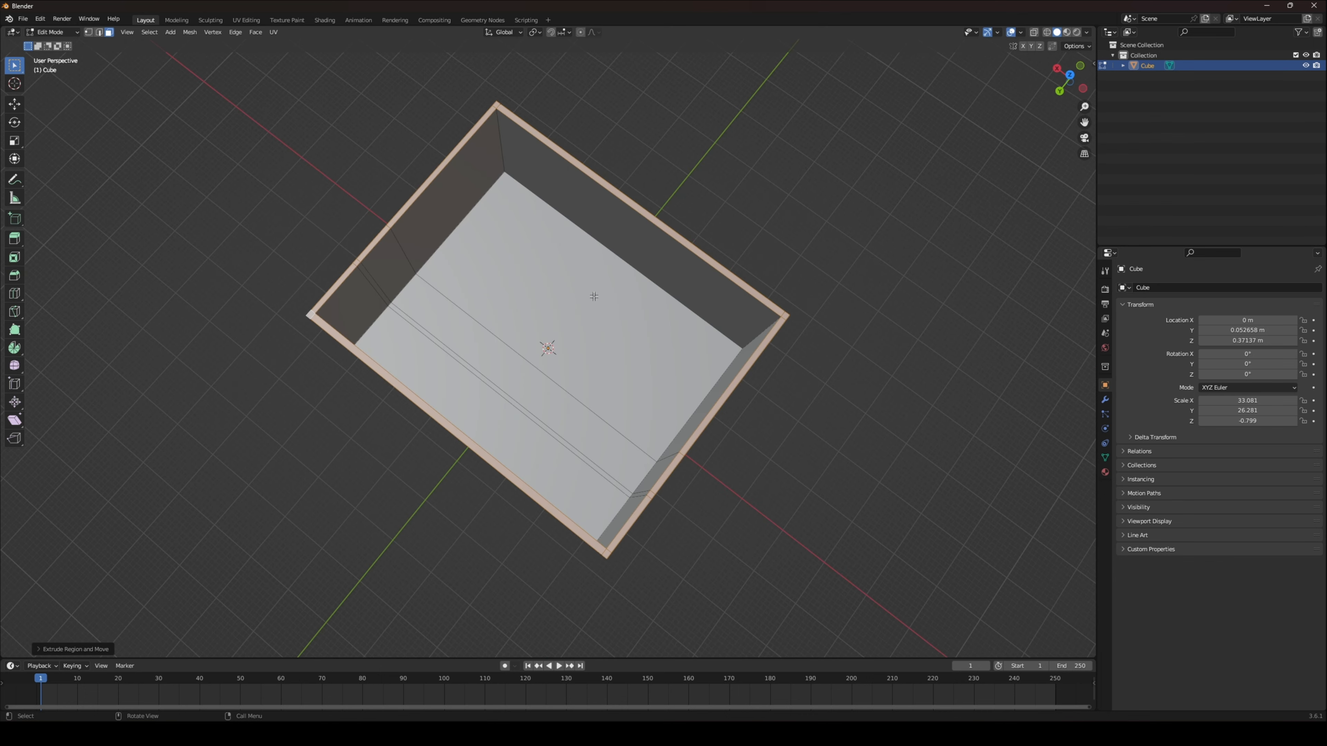
# Add a loop cut parallel to Y across the floor and walls, slightly to the +X side of centre, then clear the selection
pyautogui.click(797, 243)
pyautogui.hotkey('ctrl', 'r')
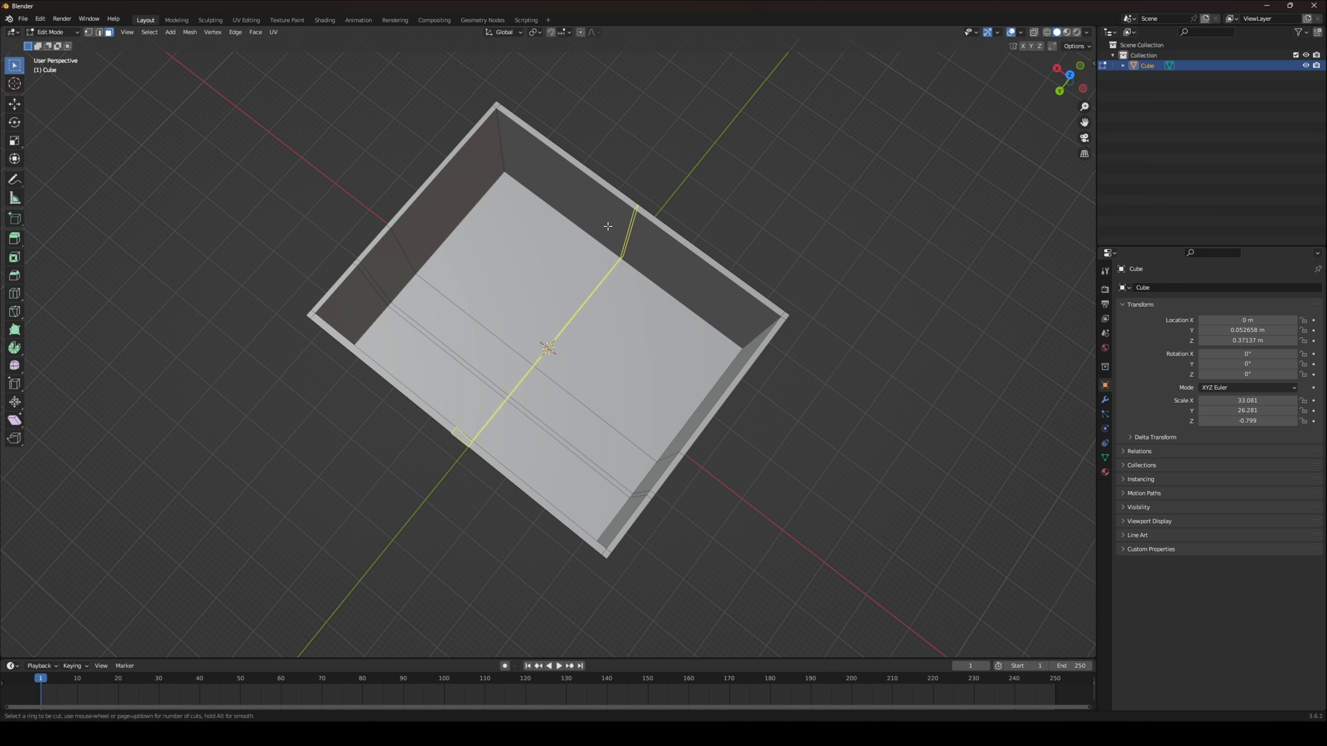
pyautogui.click(608, 226)
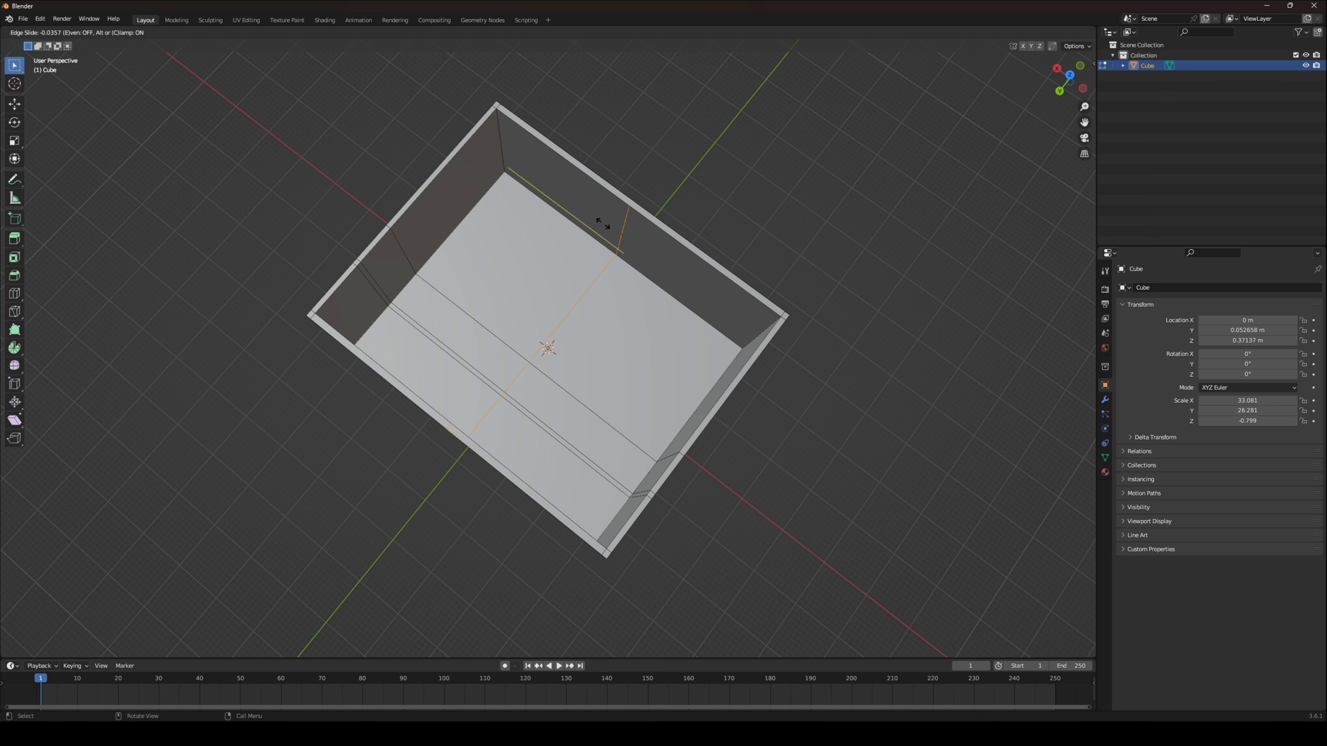
pyautogui.click(603, 224)
pyautogui.hotkey('alt', 'a')
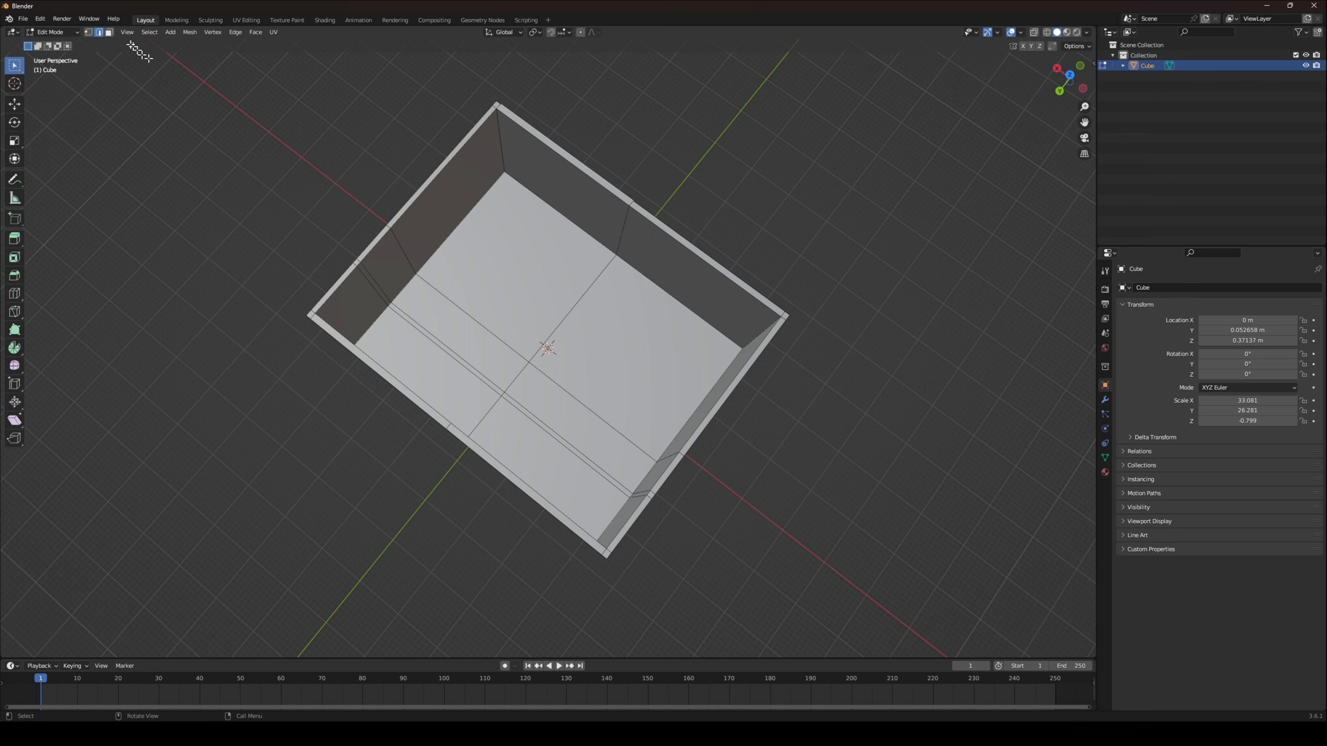
# Select the top faces of the walls on the +X half and extrude them upward to make that half taller
pyautogui.click(109, 31)
pyautogui.click(565, 153)
pyautogui.keyDown('shift'); pyautogui.click(483, 117); pyautogui.keyUp('shift')
pyautogui.keyDown('shift'); pyautogui.click(323, 304); pyautogui.keyUp('shift')
pyautogui.keyDown('shift'); pyautogui.click(372, 373); pyautogui.keyUp('shift')
pyautogui.moveTo(458, 438); pyautogui.dragTo(415, 404, button='middle')
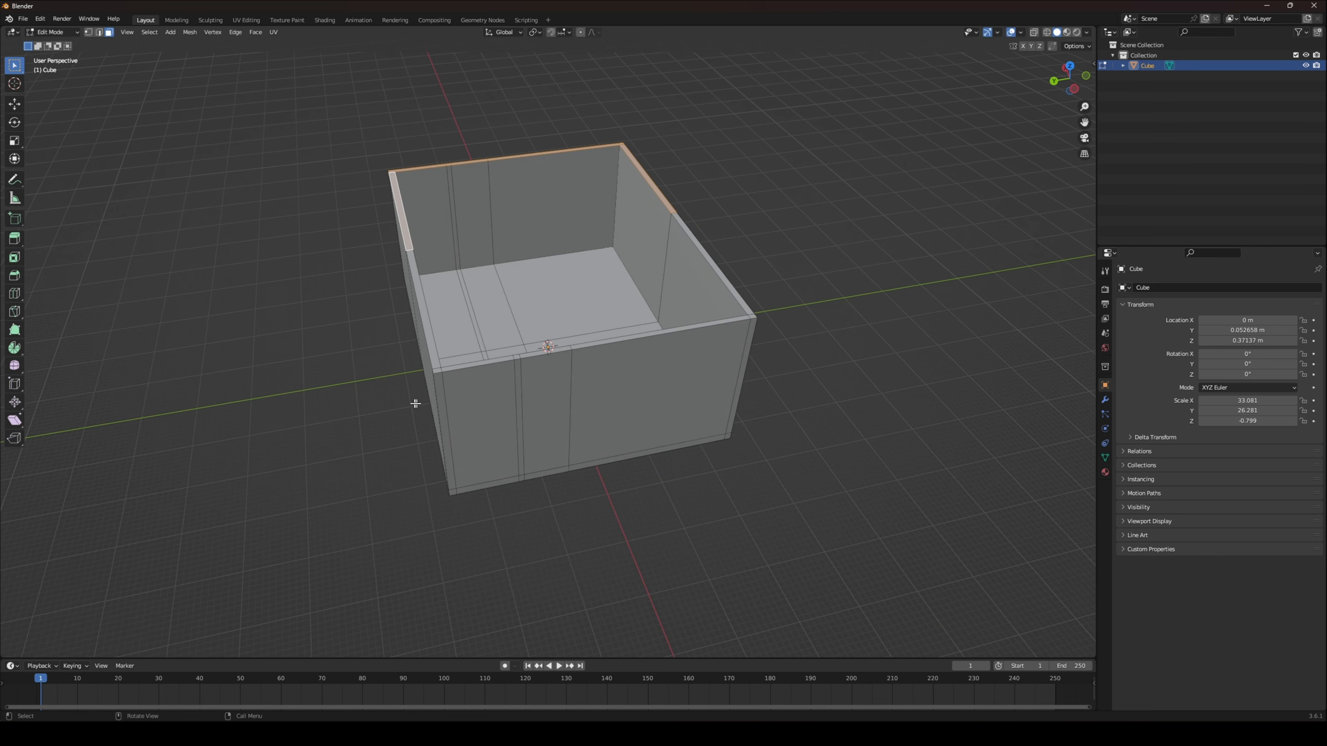
pyautogui.press('e')
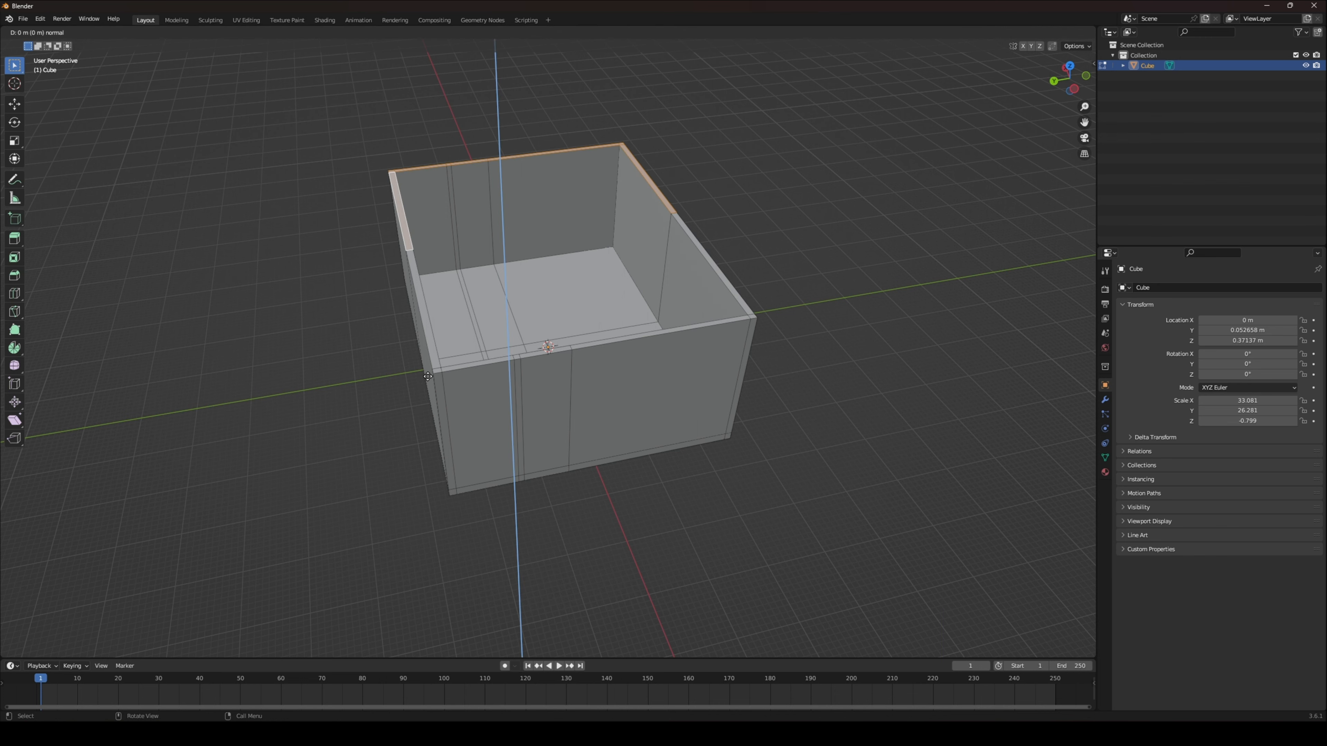
pyautogui.click(436, 343)
pyautogui.moveTo(436, 344)
pyautogui.mouseDown(button='middle')
pyautogui.moveTo(328, 343)
pyautogui.moveTo(444, 346)
pyautogui.mouseUp(button='middle')
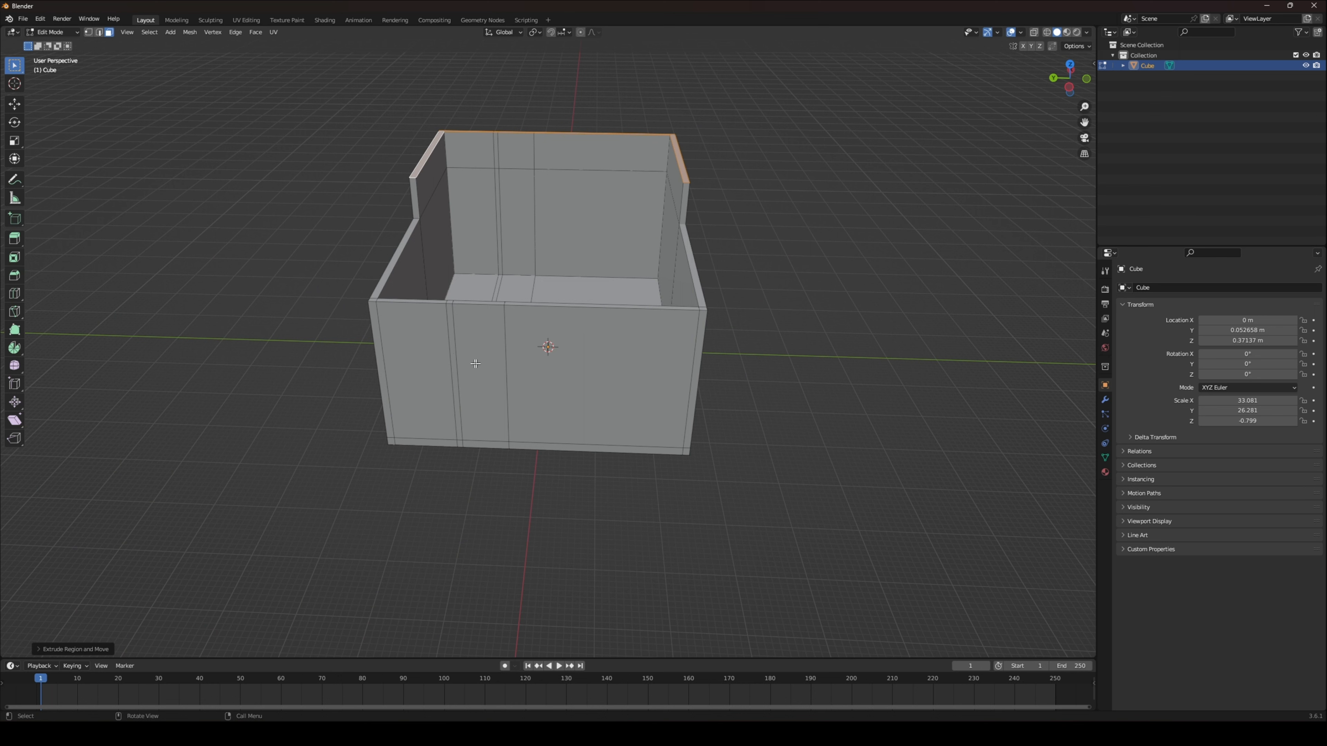
pyautogui.click(454, 354)
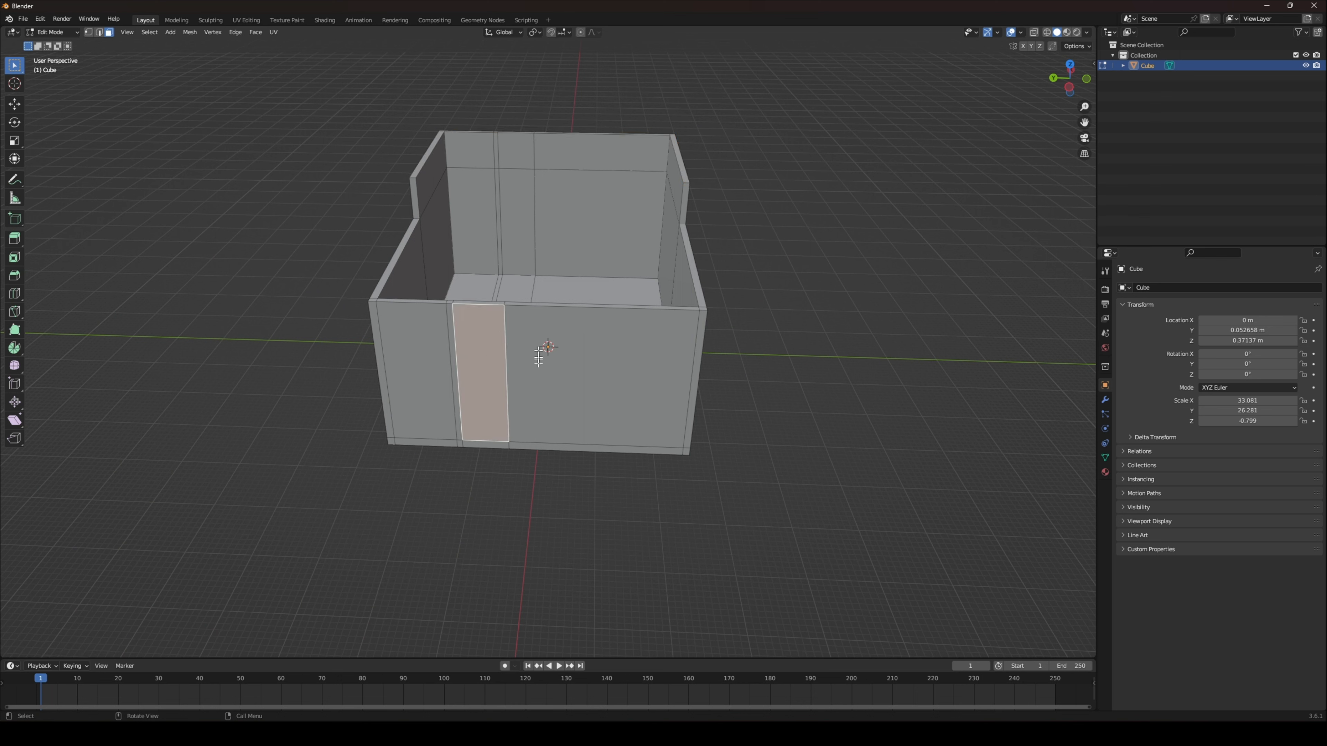
pyautogui.keyDown('shift'); pyautogui.click(477, 446); pyautogui.keyUp('shift')
pyautogui.keyDown('shift'); pyautogui.click(678, 440); pyautogui.keyUp('shift')
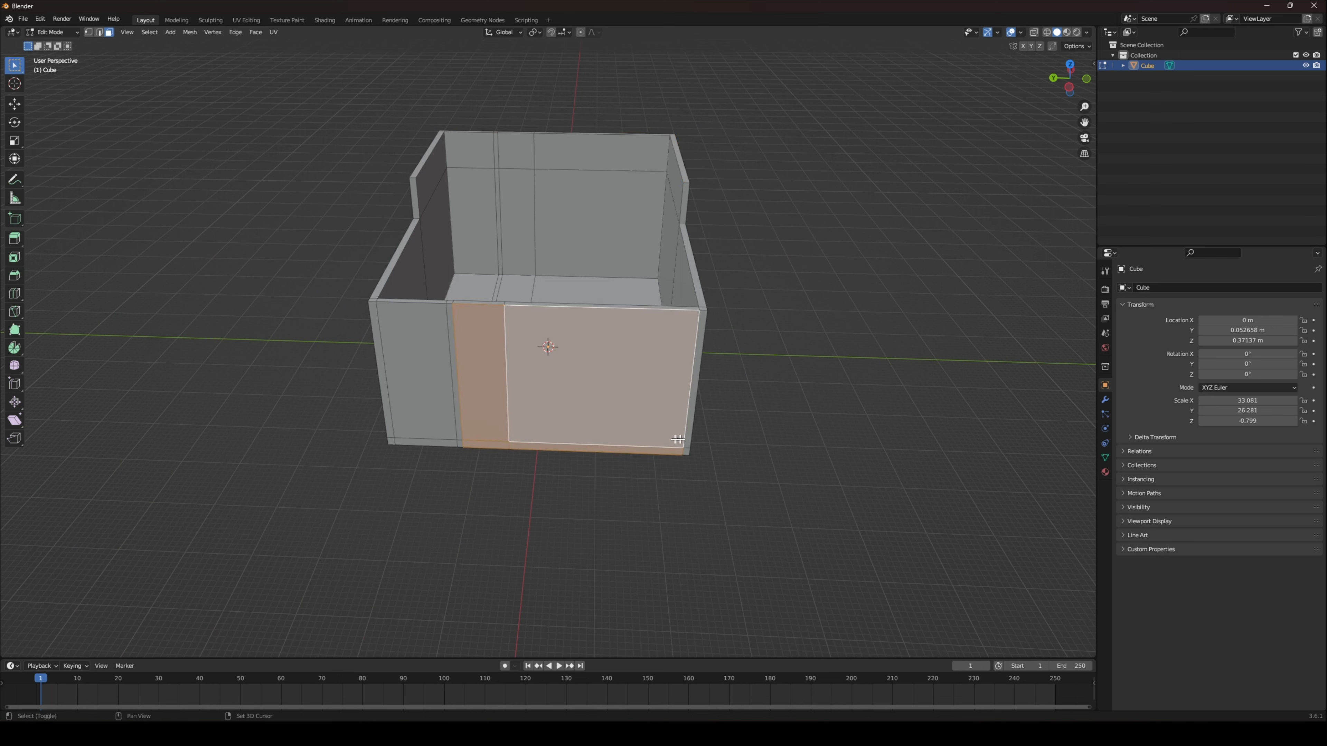
# Move the large -X wall panel on the -Y side, with its top and bottom strips, about 9.8 m outward along -X
pyautogui.moveTo(527, 424)
pyautogui.mouseDown(button='middle')
pyautogui.moveTo(553, 403)
pyautogui.moveTo(532, 439)
pyautogui.mouseUp(button='middle')
pyautogui.scroll(2, 538, 429)
pyautogui.click(542, 419)
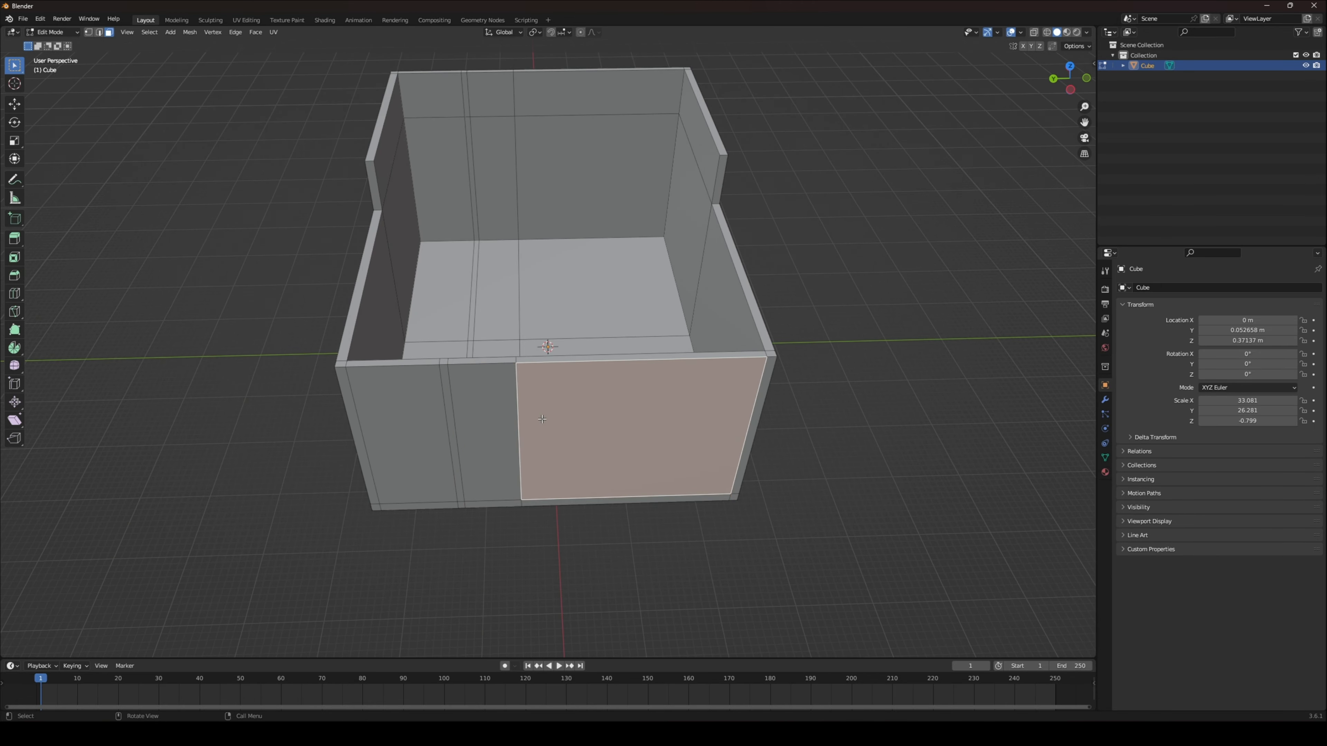
pyautogui.keyDown('shift'); pyautogui.click(533, 360); pyautogui.keyUp('shift')
pyautogui.keyDown('shift'); pyautogui.click(593, 502); pyautogui.keyUp('shift')
pyautogui.moveTo(594, 503); pyautogui.dragTo(625, 296, button='middle')
pyautogui.press('KP_7')
pyautogui.press('g')
pyautogui.press('x')
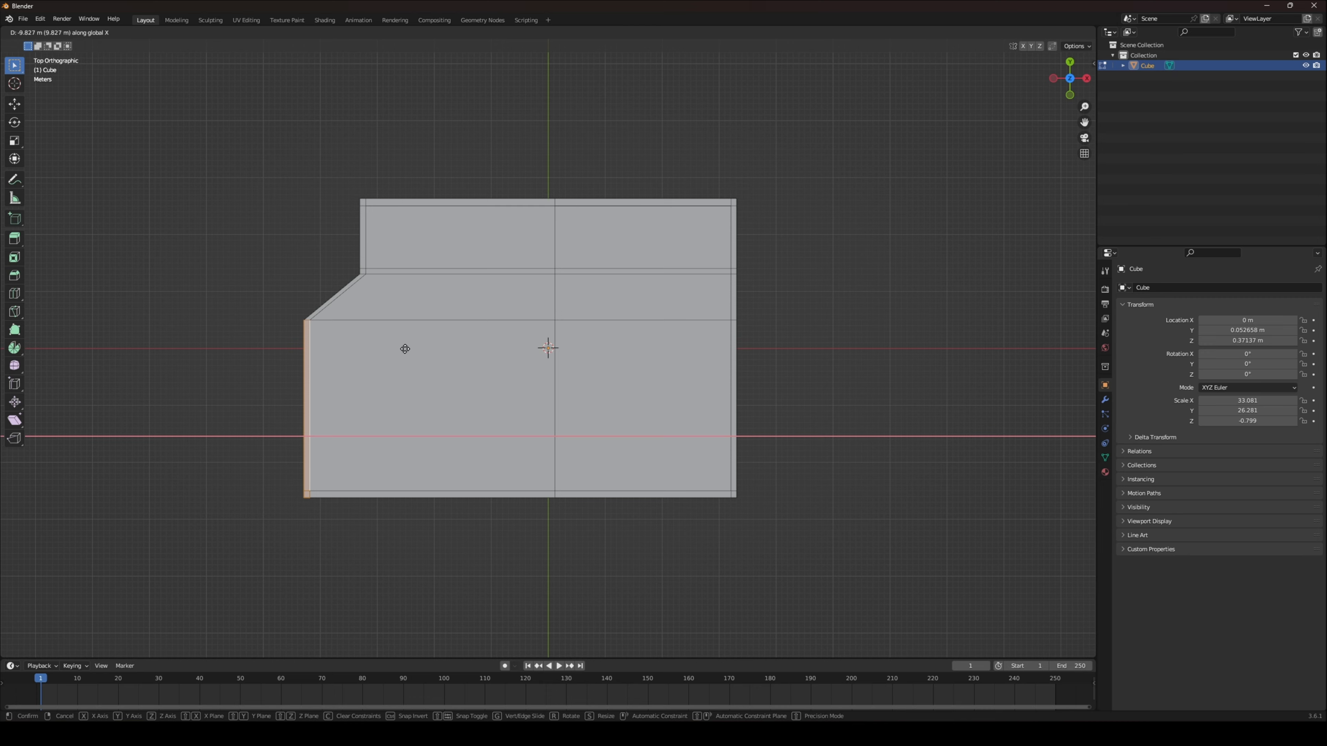
pyautogui.click(405, 349)
pyautogui.click(169, 299)
# Add two closely spaced horizontal loop cuts around the walls, about a quarter of the way down from the lower walls' top
pyautogui.moveTo(168, 299); pyautogui.dragTo(527, 242, button='middle')
pyautogui.hotkey('ctrl', 'r')
pyautogui.click(527, 243)
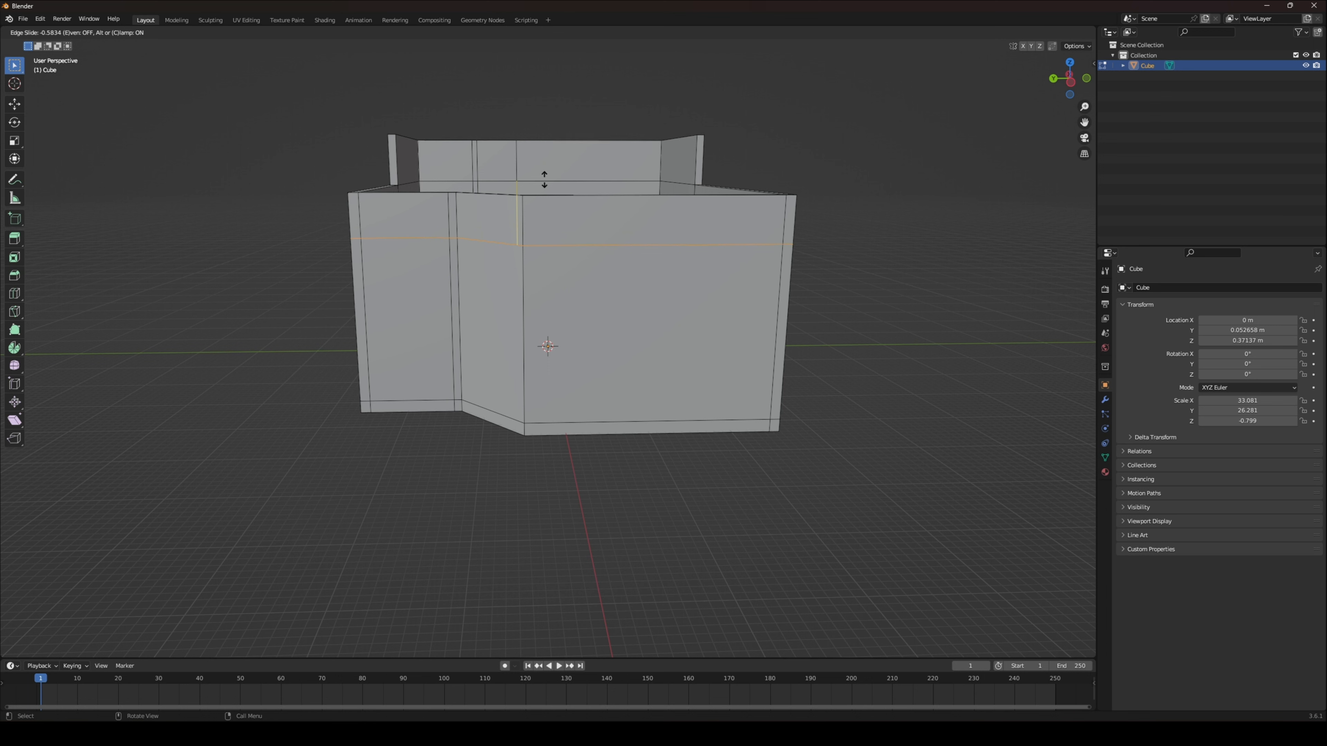
pyautogui.click(544, 180)
pyautogui.hotkey('ctrl', 'r')
pyautogui.click(781, 268)
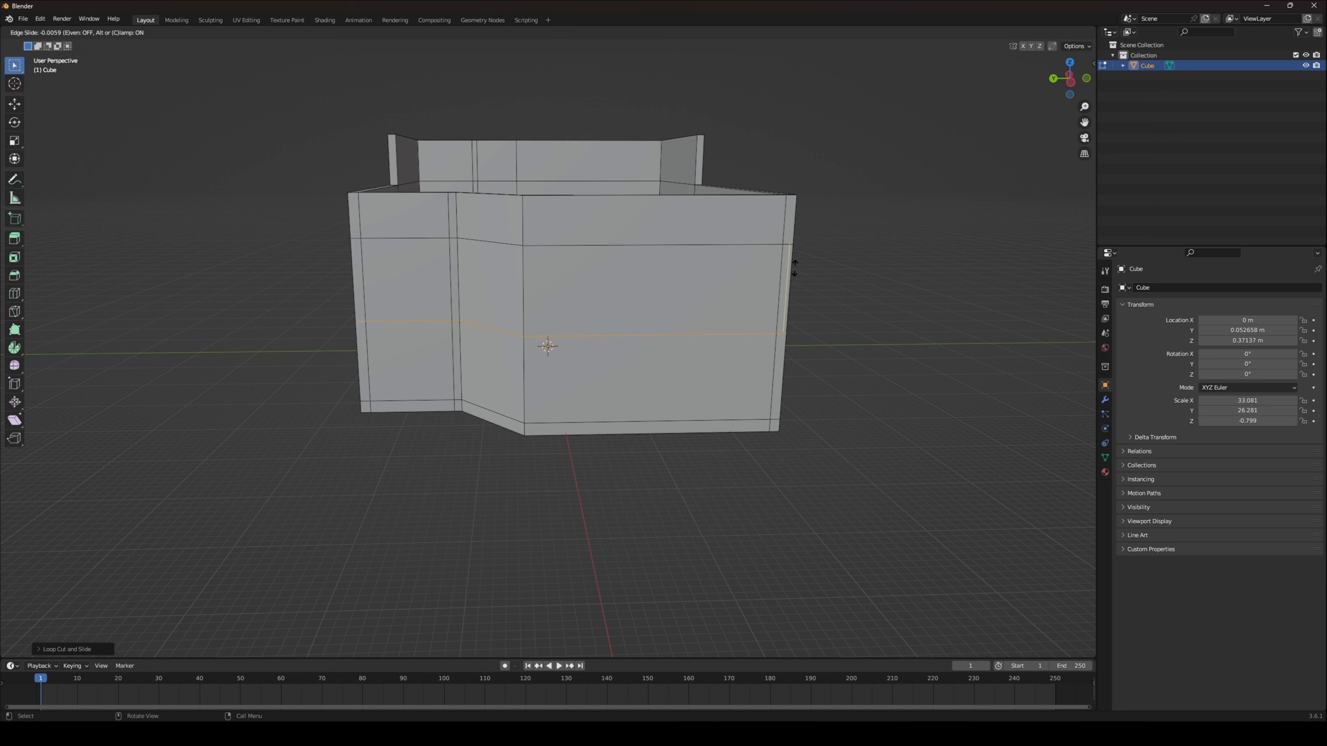
pyautogui.click(785, 189)
# Add one vertical loop cut close to each side of the corner between the slanted wall and the pushed-out -X wall
pyautogui.moveTo(618, 212); pyautogui.dragTo(628, 314, button='middle')
pyautogui.hotkey('ctrl', 'r')
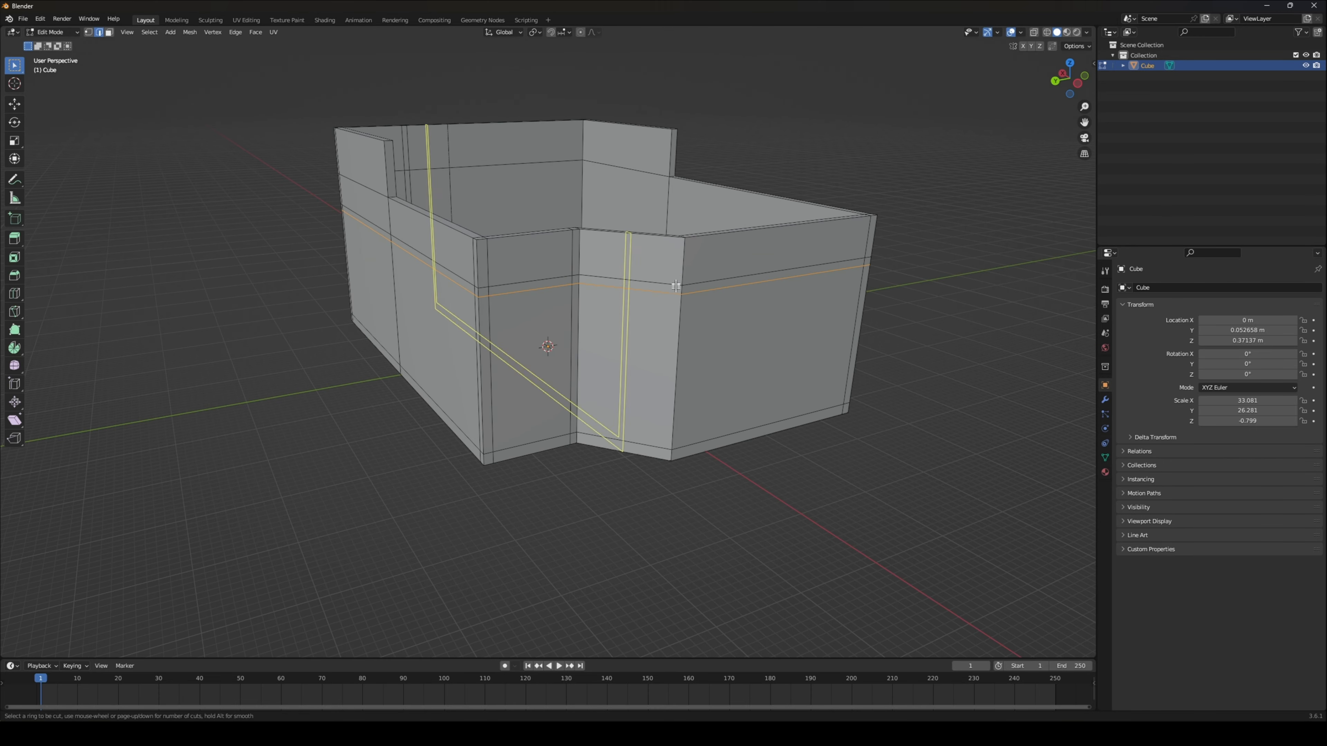
pyautogui.click(667, 284)
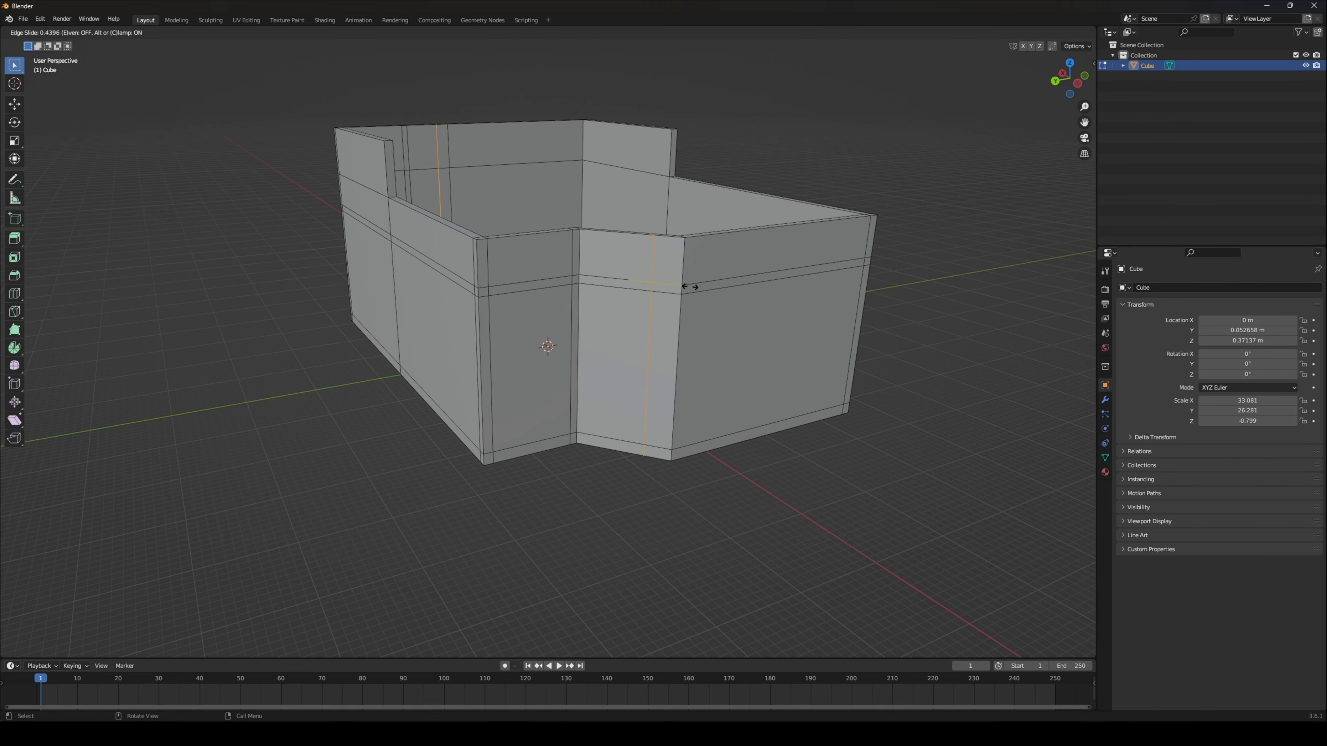
pyautogui.click(713, 287)
pyautogui.hotkey('ctrl', 'r')
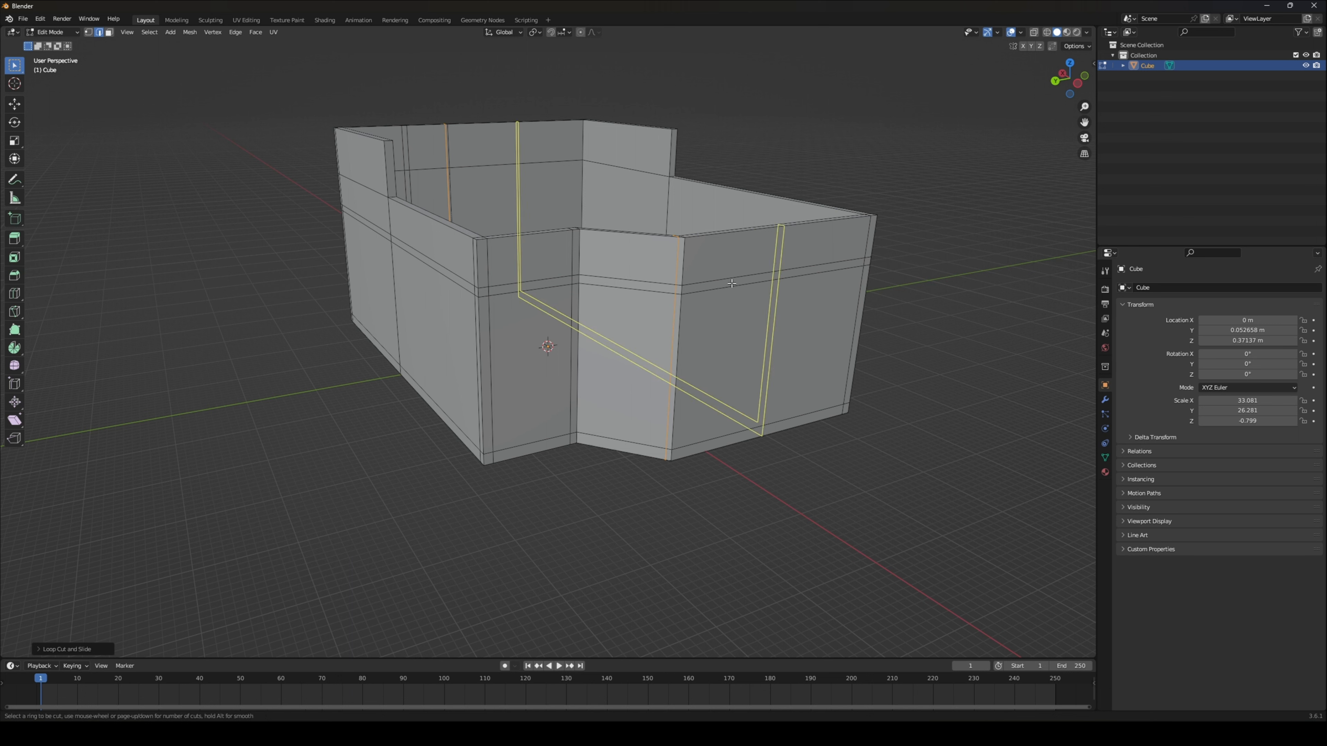
pyautogui.click(723, 285)
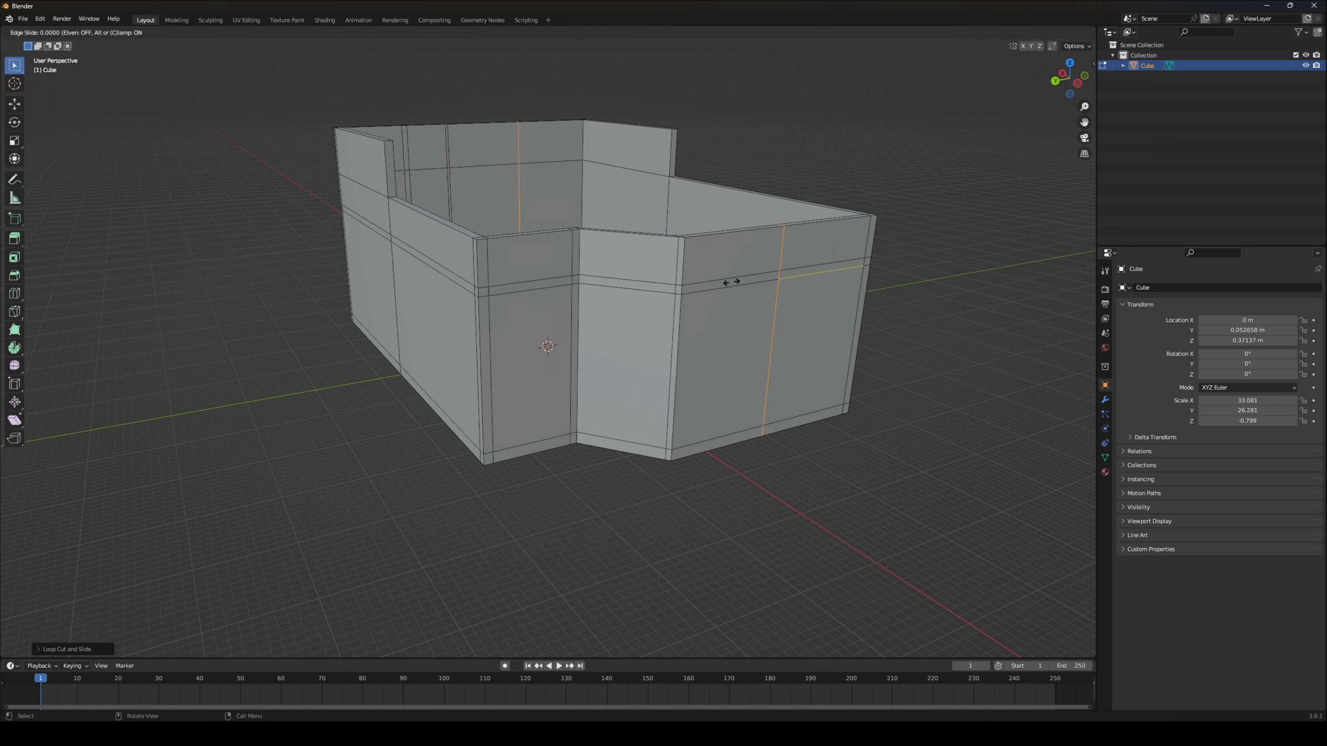
pyautogui.click(644, 287)
pyautogui.click(109, 31)
pyautogui.click(617, 302)
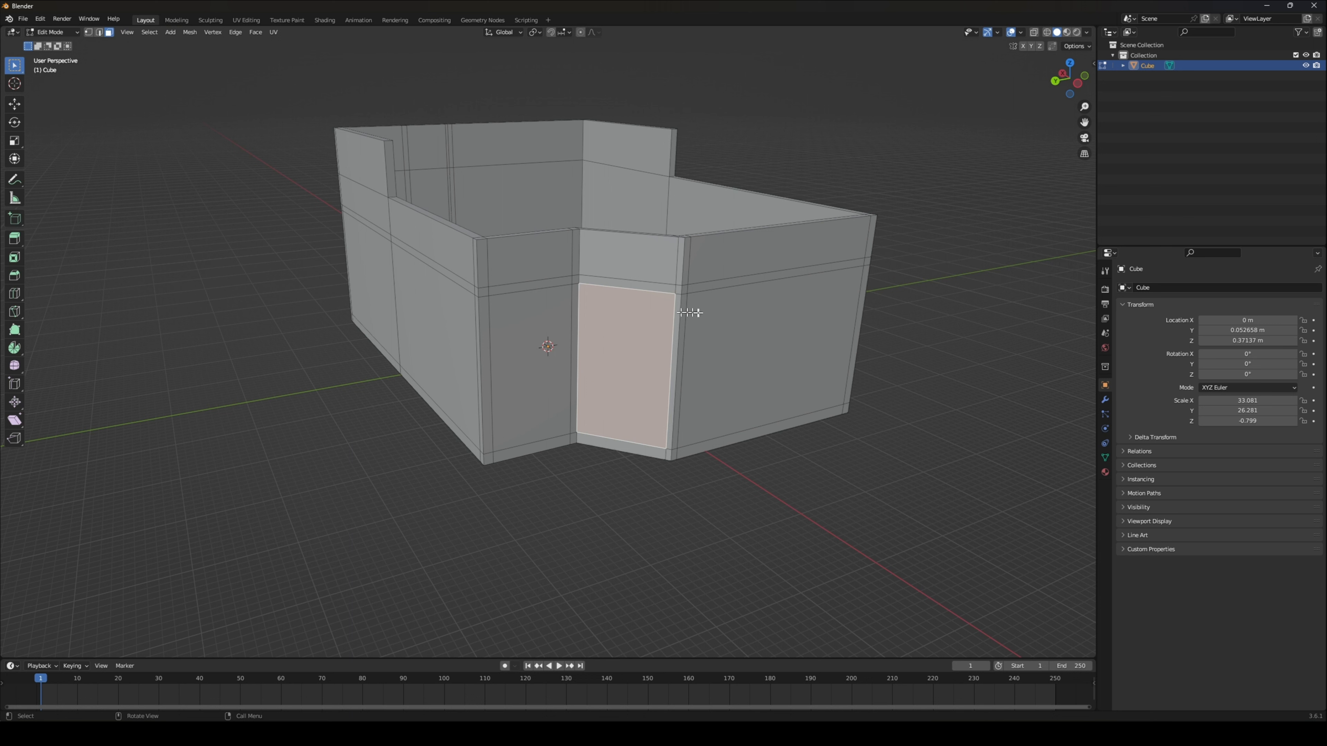
pyautogui.keyDown('shift'); pyautogui.click(711, 314); pyautogui.keyUp('shift')
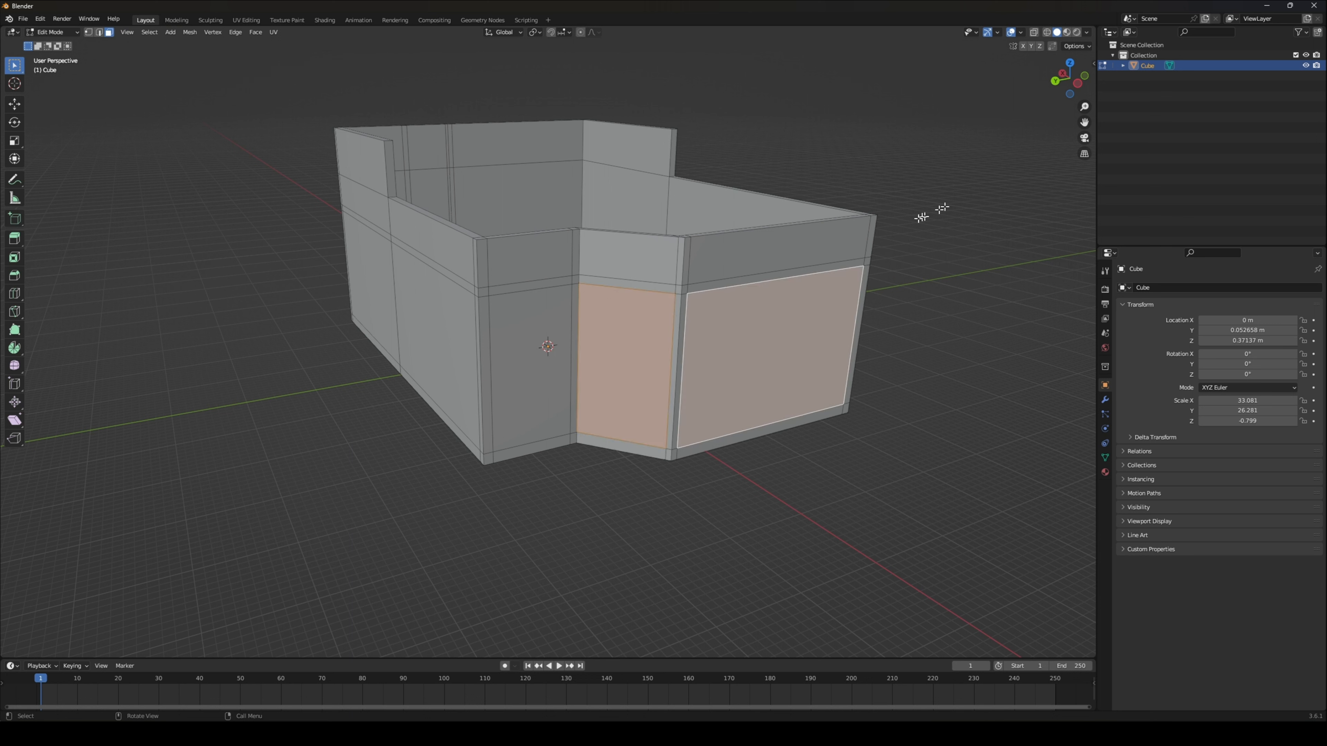
pyautogui.hotkey('alt', 'a')
# Add two closely spaced horizontal loop cuts around the walls at about mid-height of the lower walls
pyautogui.hotkey('ctrl', 'r')
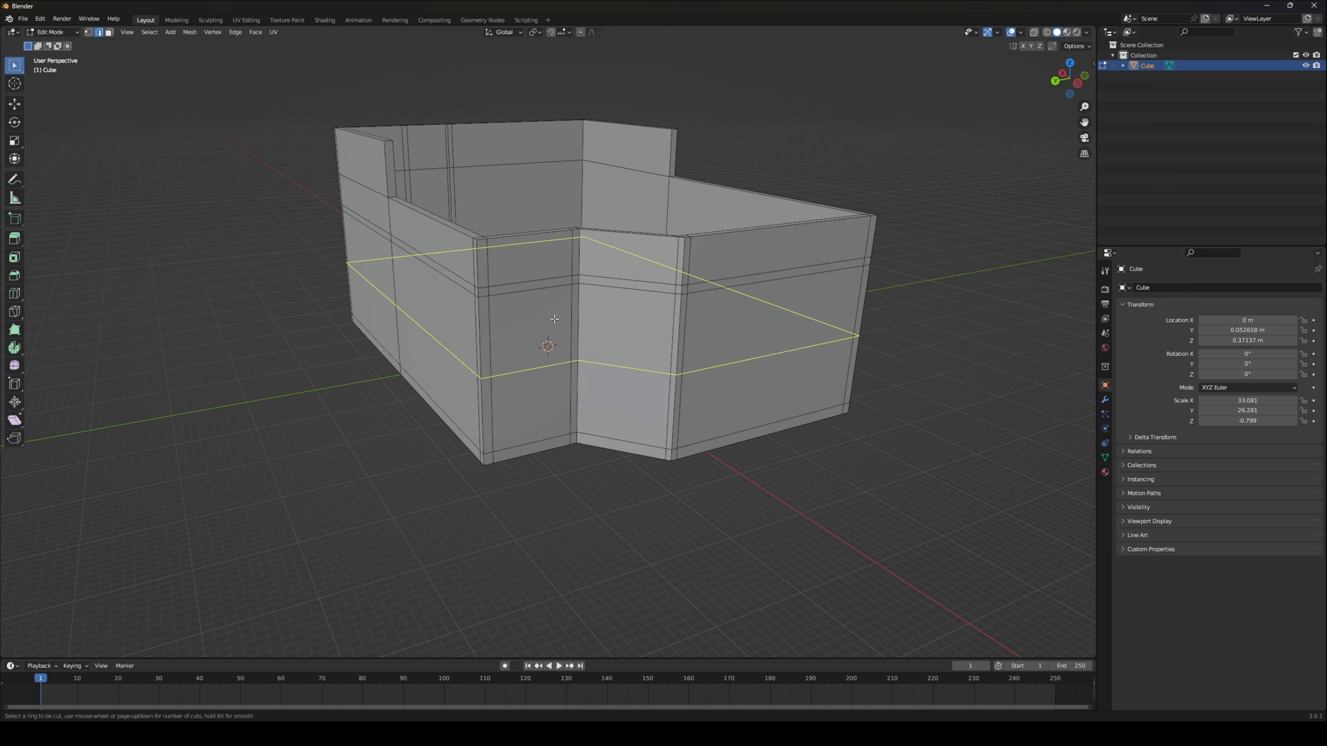
pyautogui.click(554, 319)
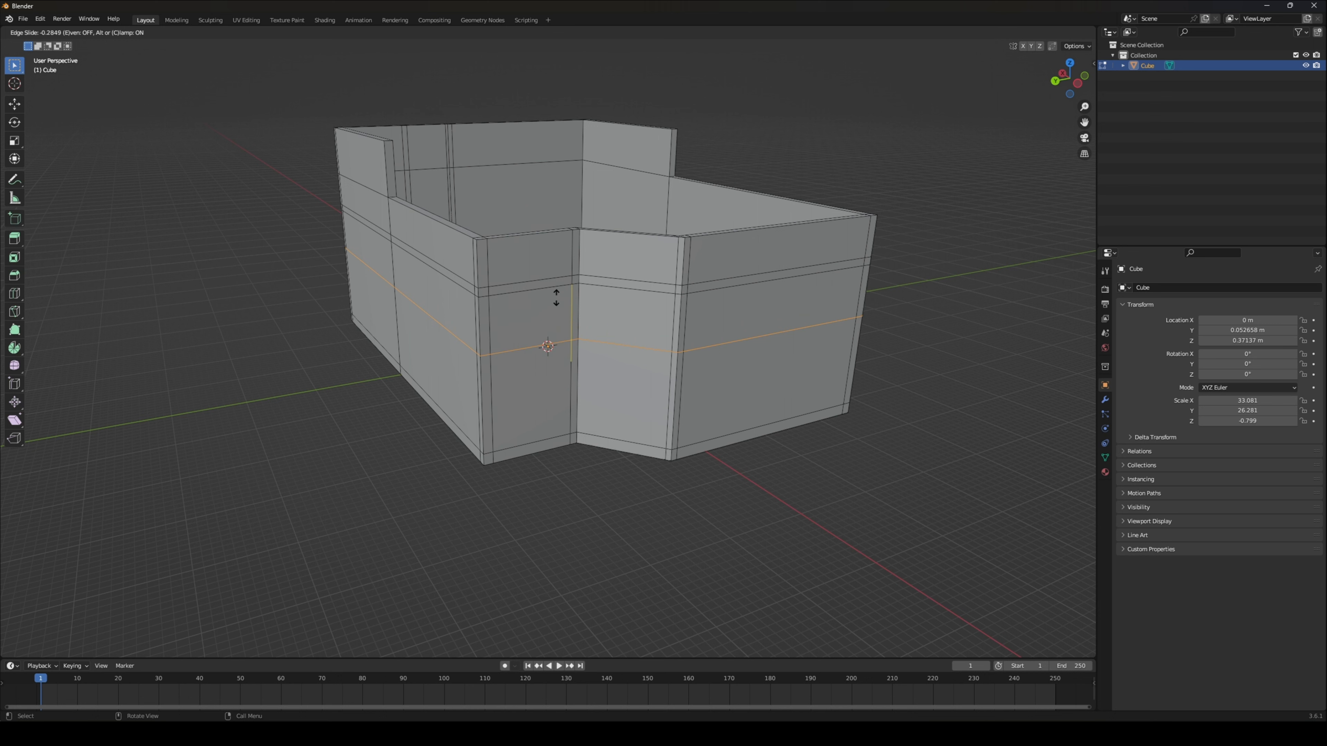
pyautogui.click(557, 297)
pyautogui.hotkey('ctrl', 'r')
pyautogui.click(585, 329)
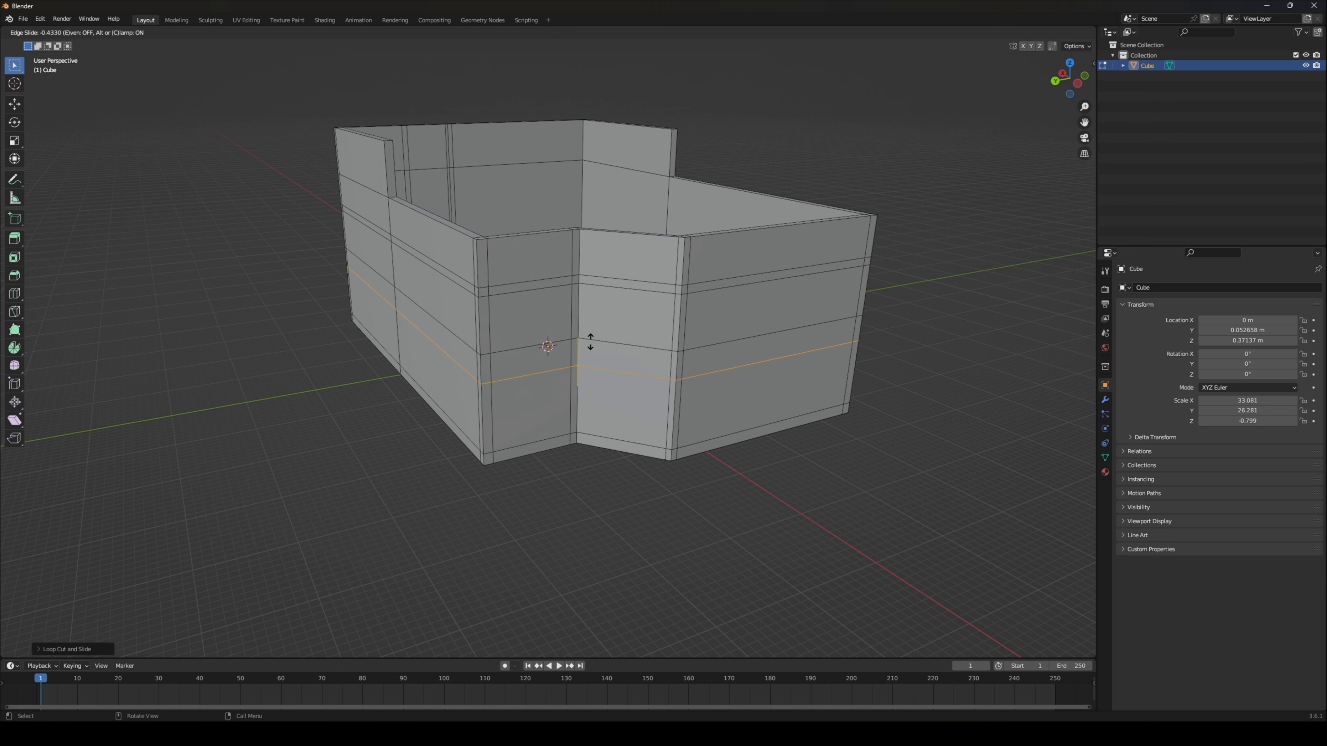
pyautogui.click(591, 325)
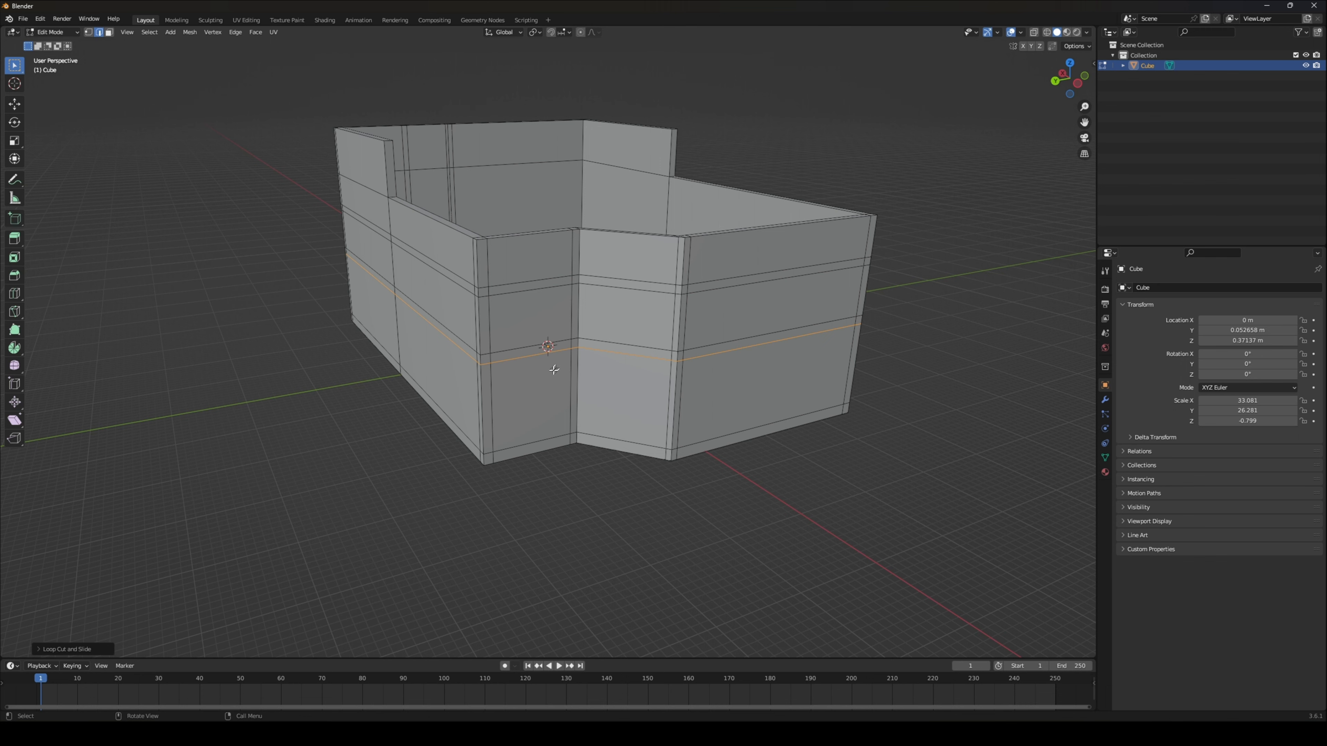
# Return the walled building shell to Object Mode
pyautogui.moveTo(555, 367); pyautogui.dragTo(326, 282, button='middle')
pyautogui.click(52, 31)
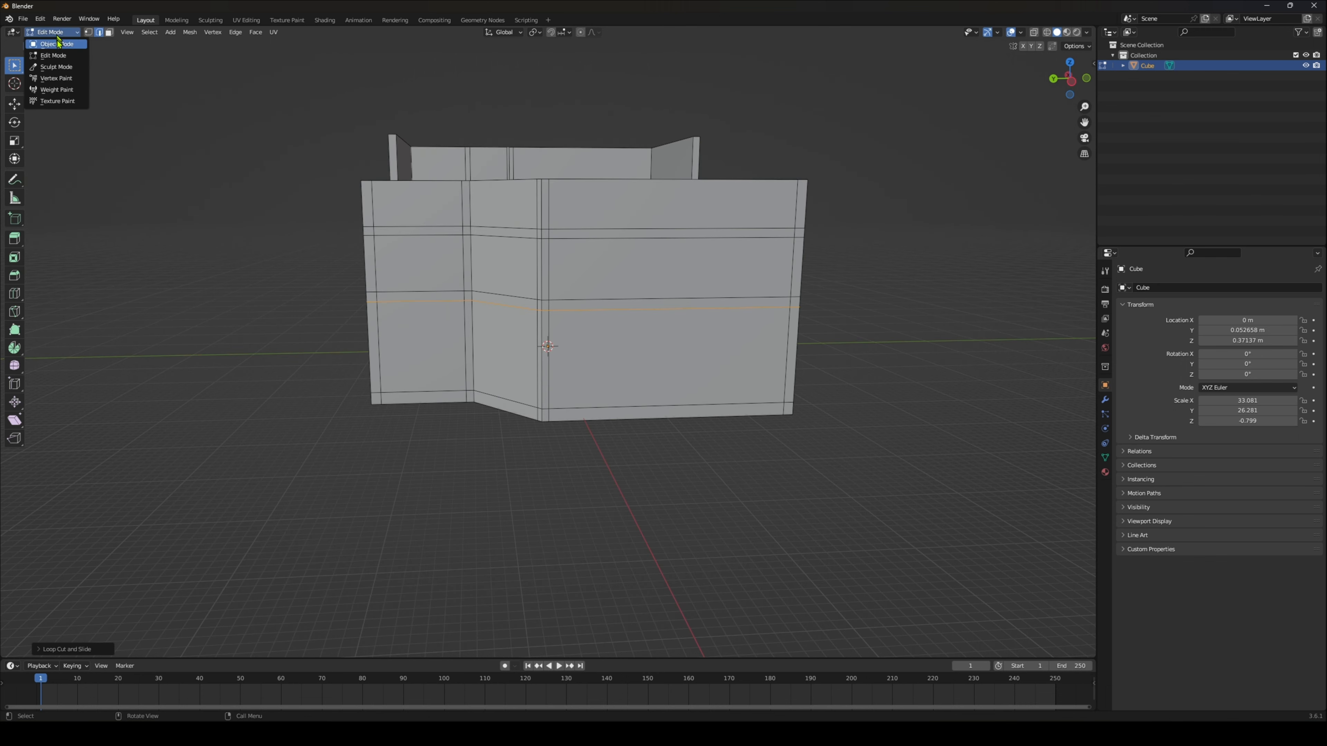
pyautogui.click(58, 41)
pyautogui.moveTo(124, 110); pyautogui.dragTo(489, 291, button='middle')
pyautogui.scroll(-3, 621, 396)
pyautogui.scroll(-6, 621, 396)
pyautogui.moveTo(607, 388); pyautogui.dragTo(576, 358, button='middle')
pyautogui.scroll(5, 626, 389)
pyautogui.scroll(4, 625, 389)
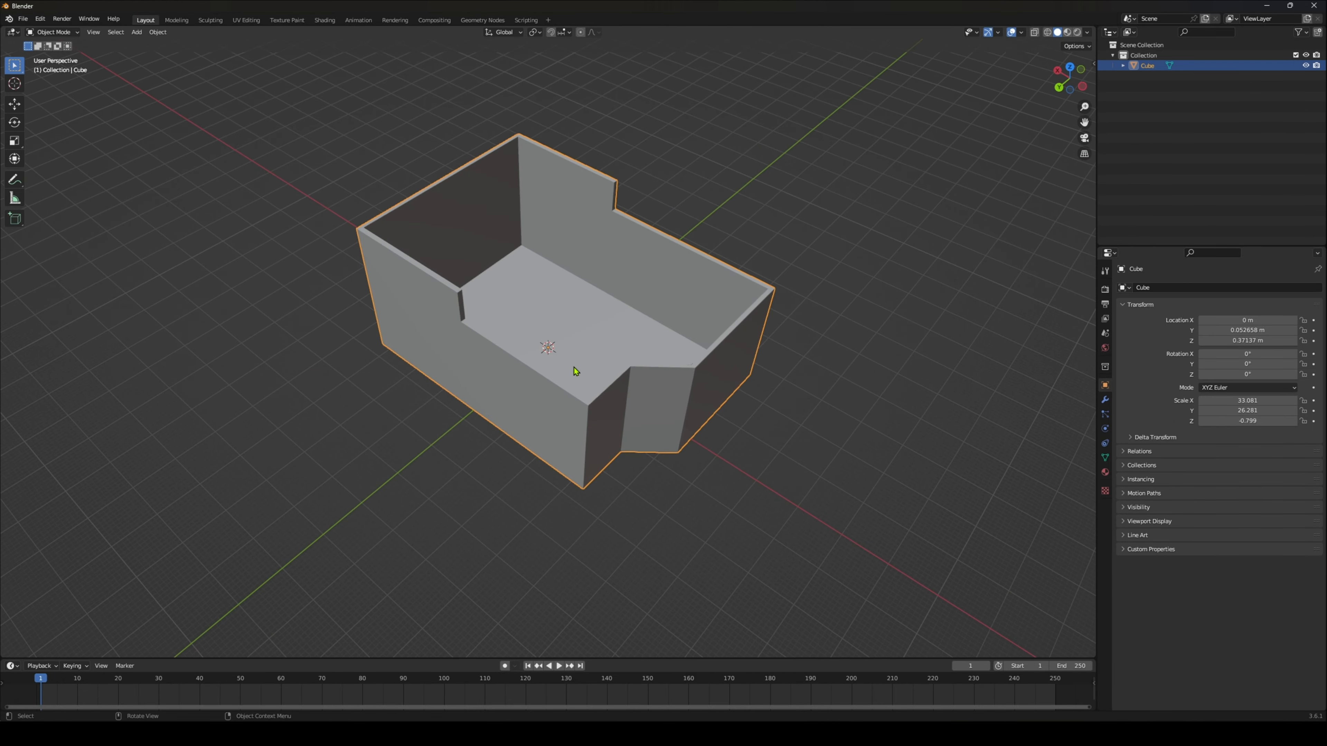